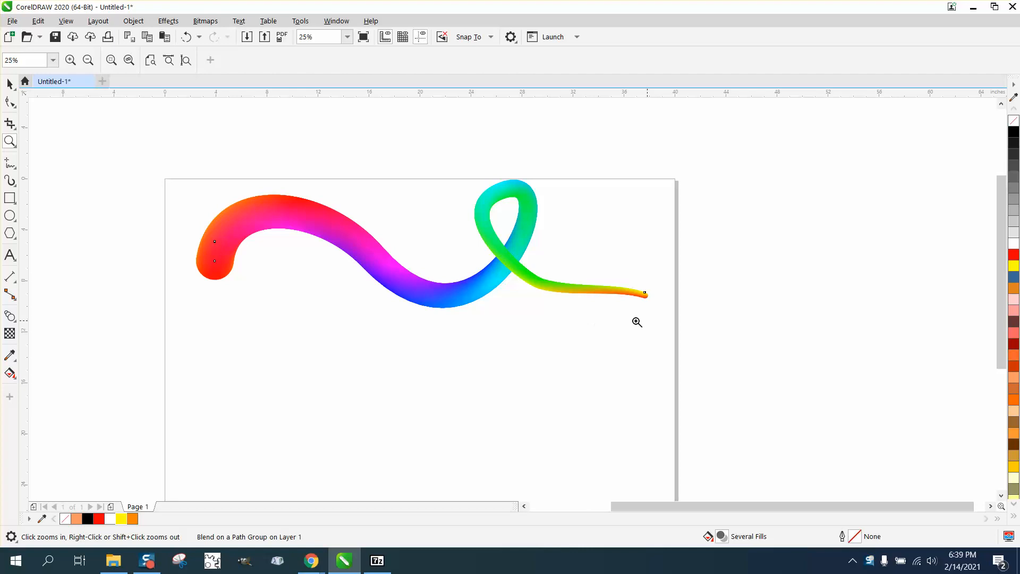
Step: Draw a looping, wavy freehand curve about 36 inches wide and 9 inches tall below the rainbow blend
left_click(16, 169)
left_click(16, 169)
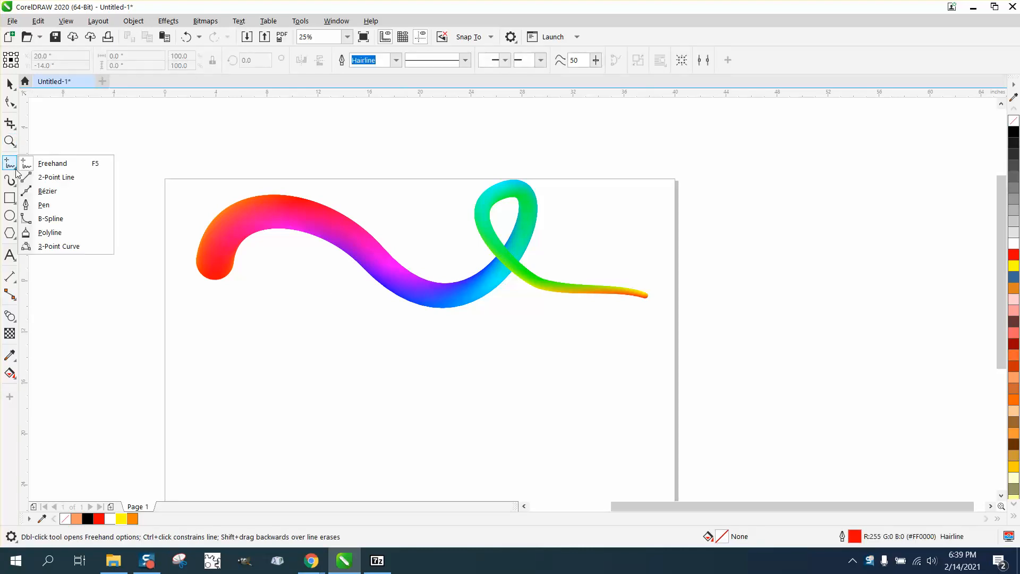
left_click(51, 167)
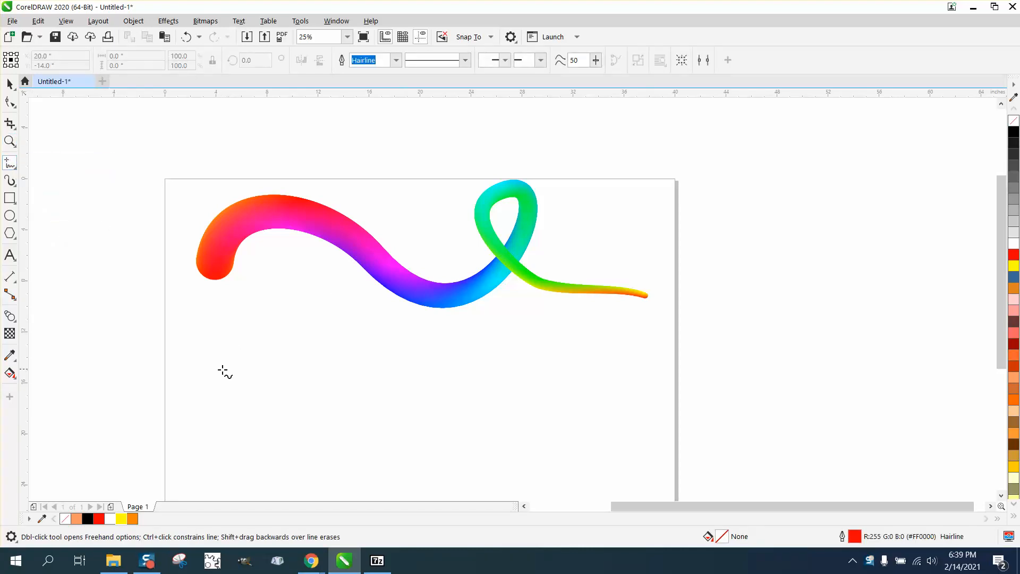
mouse_move(213, 381)
left_mouse_down()
mouse_move(235, 350)
mouse_move(265, 335)
mouse_move(321, 355)
mouse_move(349, 395)
mouse_move(395, 416)
mouse_move(427, 410)
mouse_move(455, 373)
mouse_move(451, 349)
mouse_move(418, 334)
mouse_move(411, 371)
mouse_move(451, 435)
mouse_move(535, 448)
mouse_move(565, 438)
mouse_move(605, 388)
mouse_move(636, 380)
mouse_move(674, 406)
left_mouse_up()
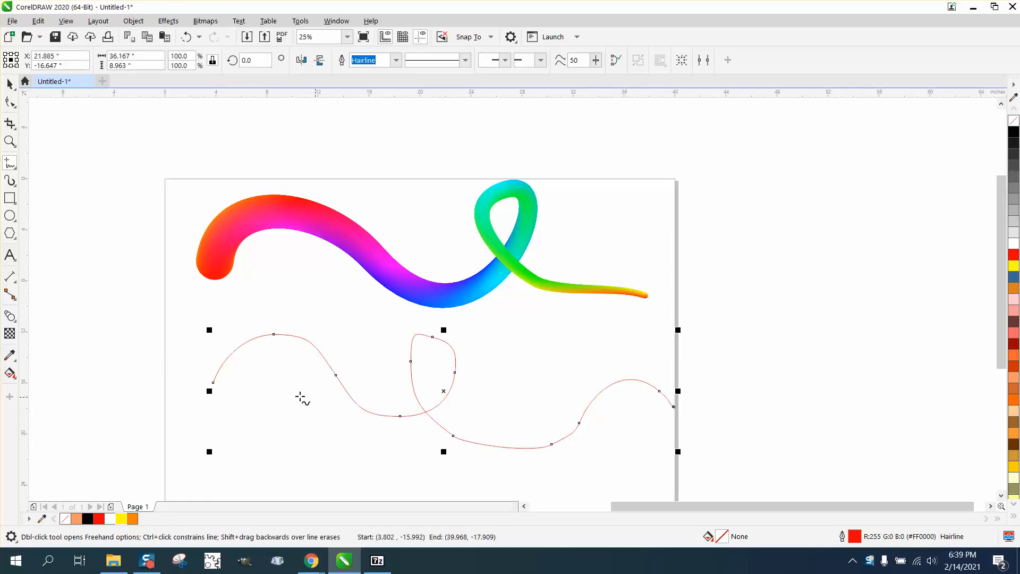
Step: Smooth the freehand curve by deleting the nodes on the loop's sides, the right trough, the left slope and the left crest
left_click(11, 106)
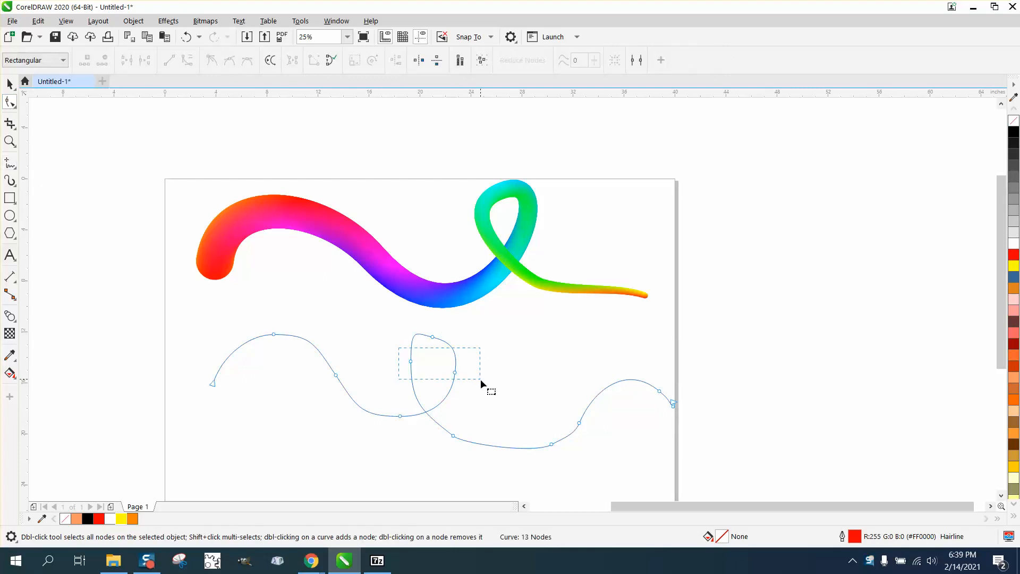
left_click_drag(480, 378, 487, 381)
key("Delete")
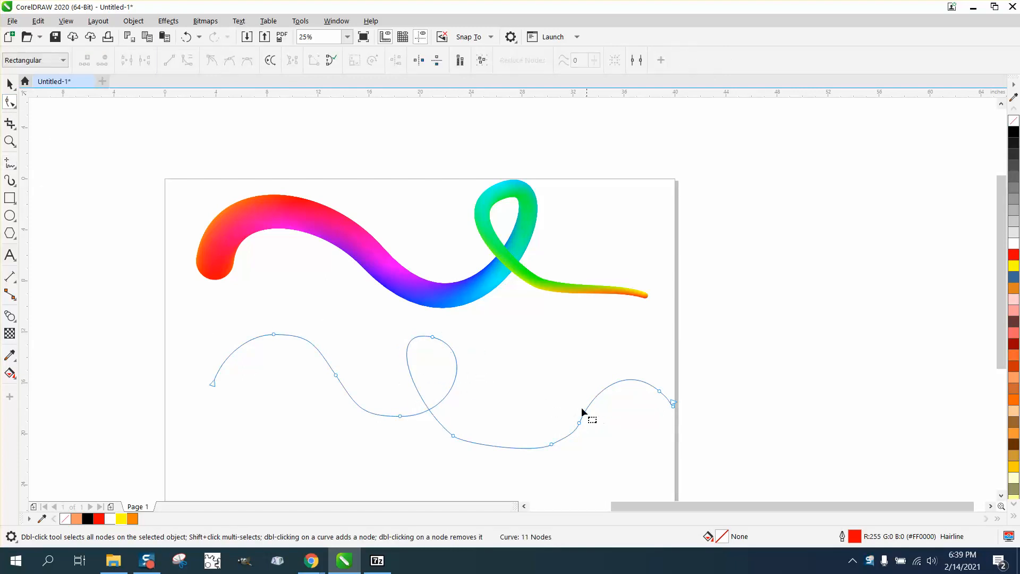
left_click_drag(544, 428, 556, 456)
key("Delete")
left_click_drag(343, 363, 328, 387)
key("Delete")
left_click_drag(285, 323, 260, 350)
key("Delete")
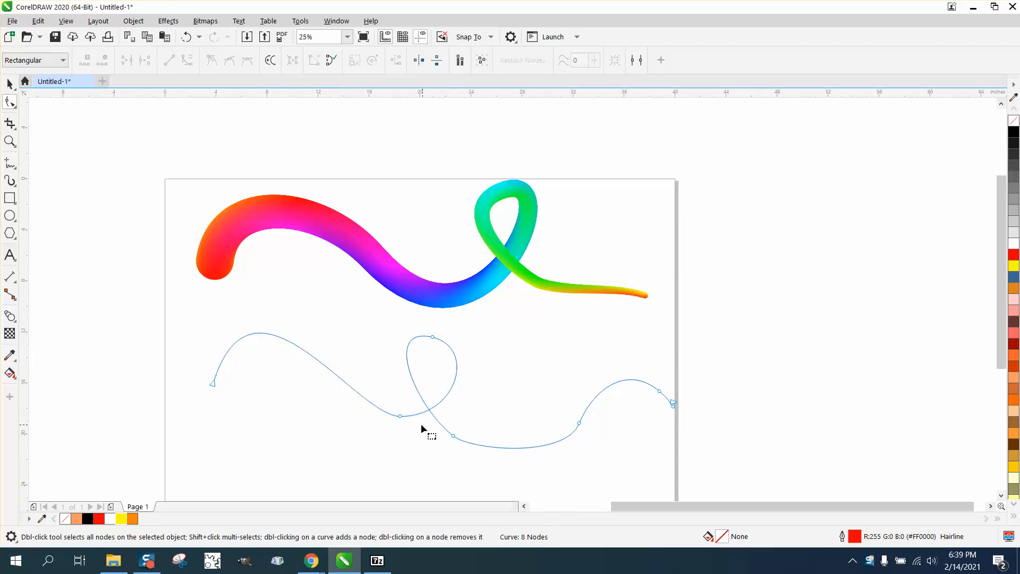
Step: Keep the node at the left trough, lengthen its handle to widen the loop, and shift the curve's right-hand tail nodes inward
double_click(400, 416)
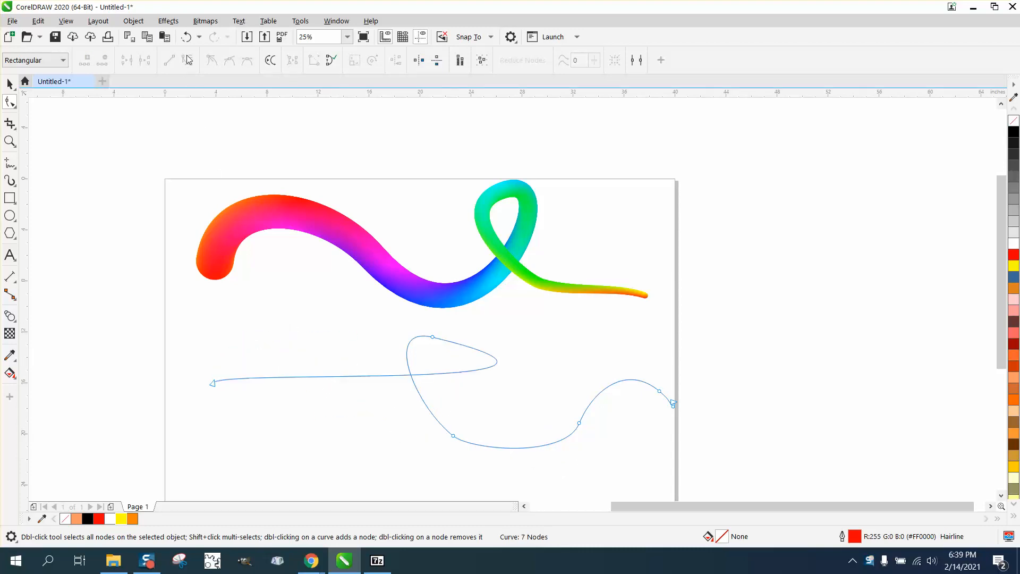
left_click(186, 36)
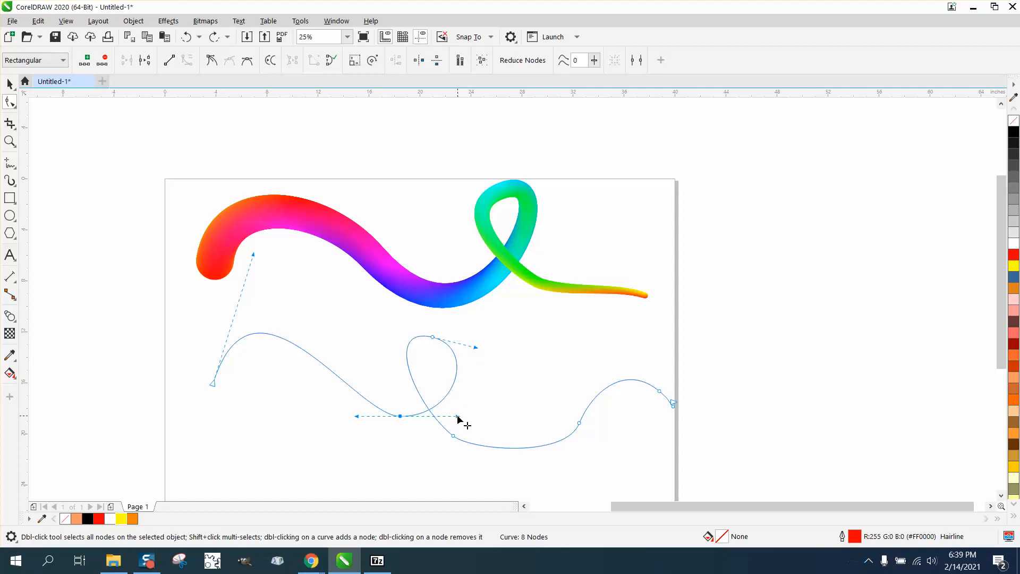
left_click_drag(457, 416, 504, 416)
left_click_drag(579, 425, 517, 423)
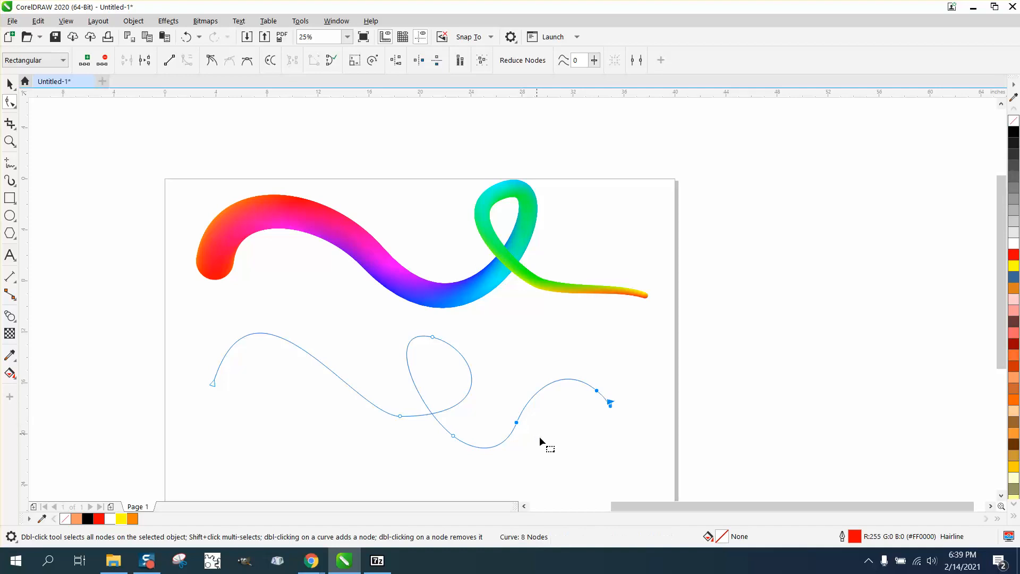
Step: Move the curve's start node inward and lower its handle to flatten the first crest
mouse_move(170, 330)
left_mouse_down()
mouse_move(280, 392)
mouse_move(225, 394)
mouse_move(253, 387)
left_mouse_up()
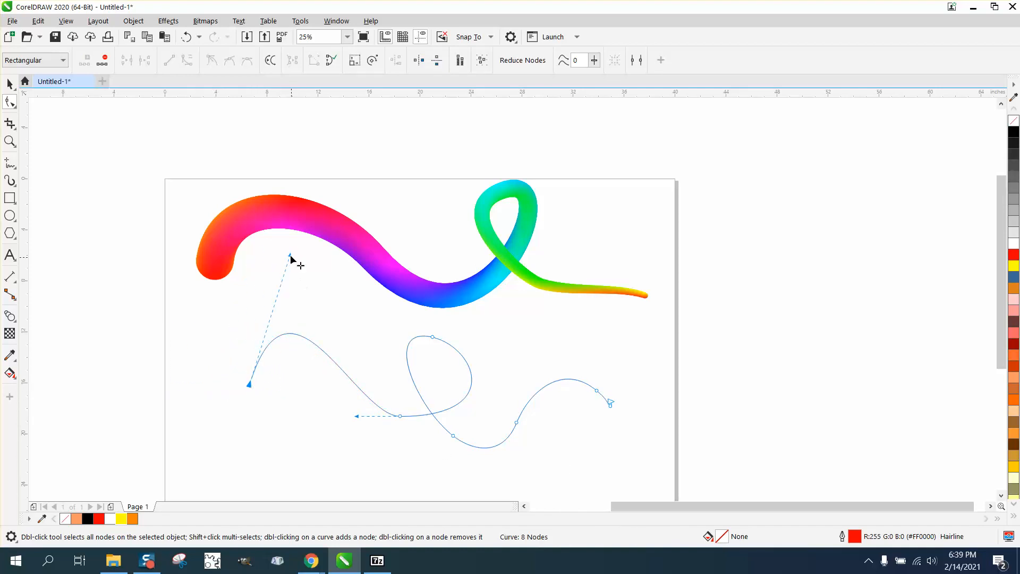
left_click_drag(290, 256, 311, 279)
left_click(10, 83)
left_click(167, 272)
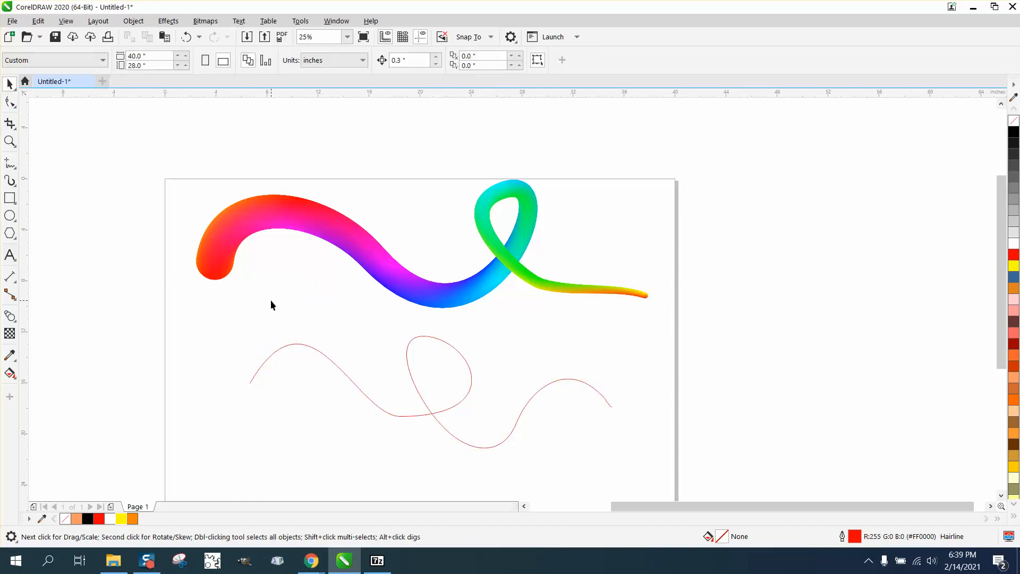
Step: Draw a circle about 2.8 inches in diameter outside the page, beside the start of the curve
left_click(10, 215)
left_click_drag(137, 341, 98, 366)
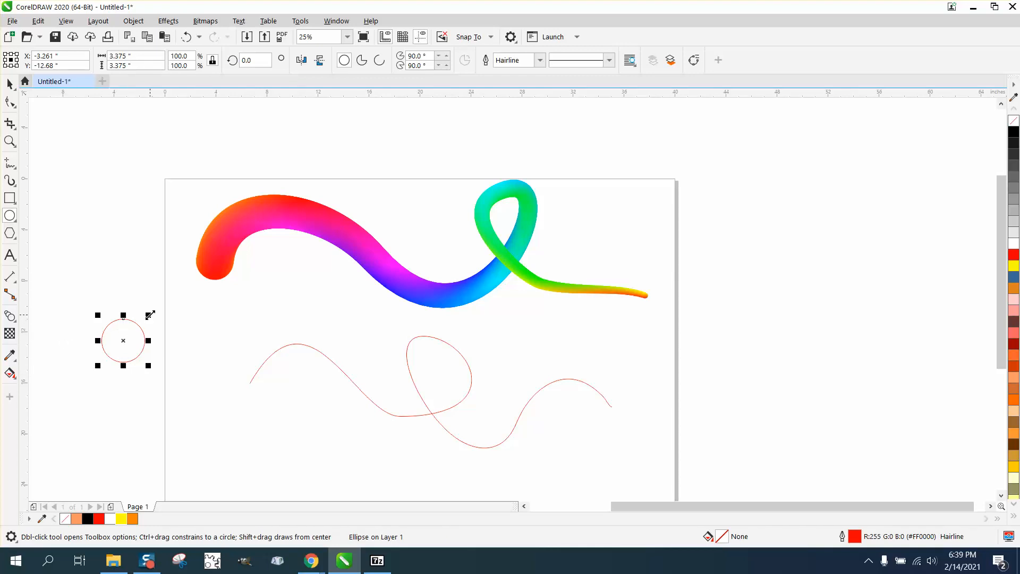
left_click_drag(148, 315, 141, 322)
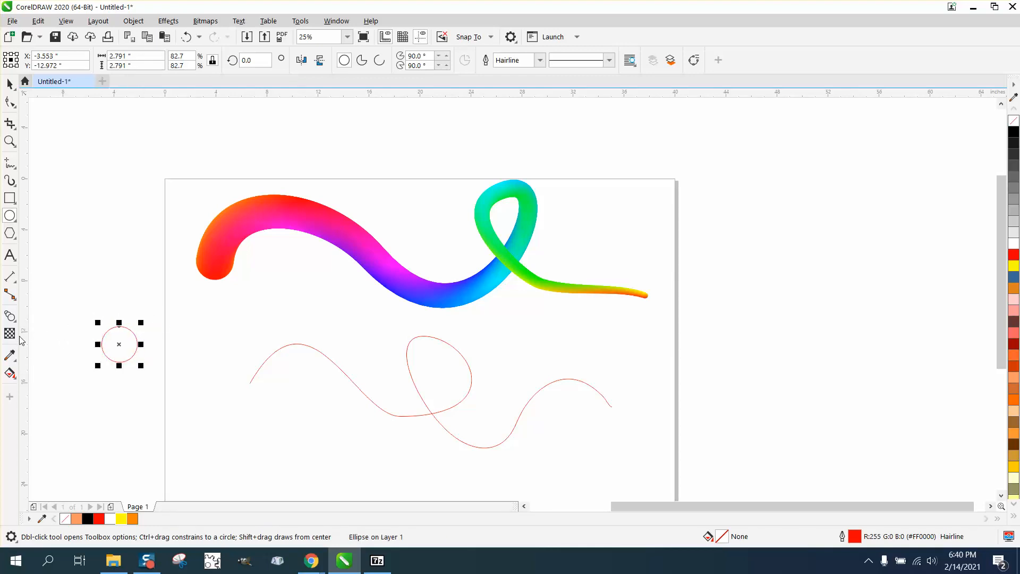
Step: Apply a vertical black-to-white fountain fill to the circle, running from its bottom edge to its top edge
left_click(13, 375)
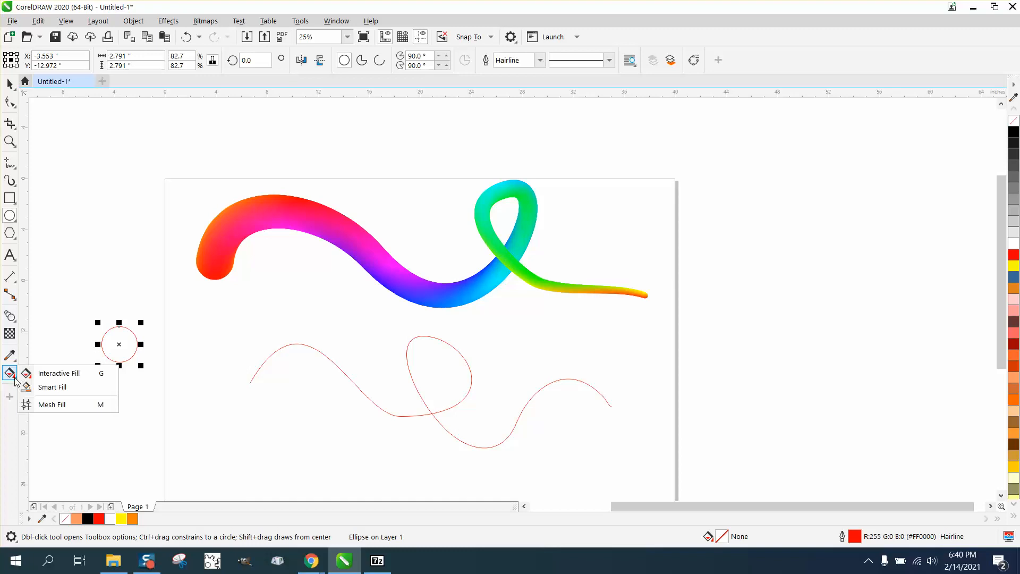
left_click(48, 373)
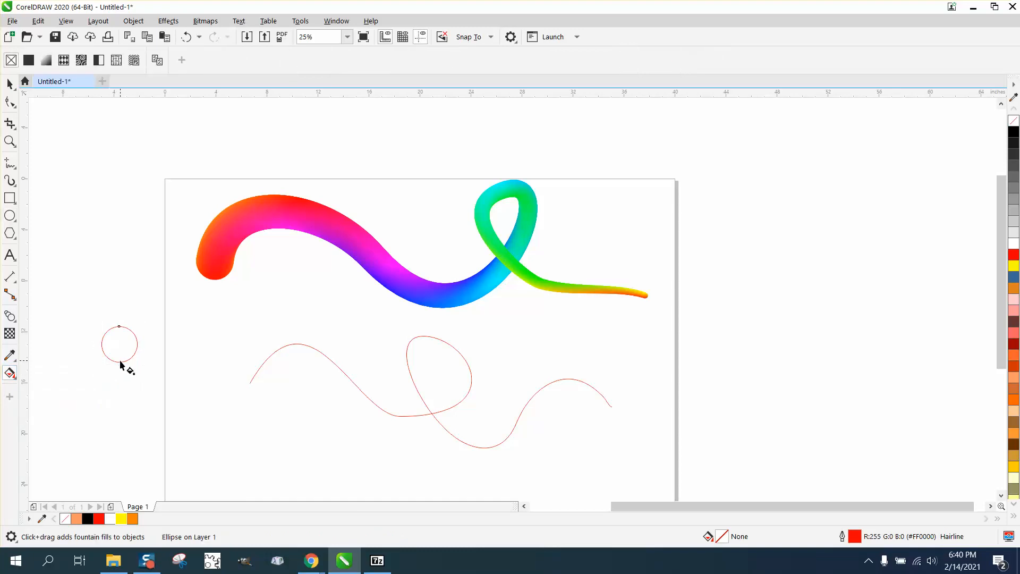
left_click_drag(120, 364, 119, 326)
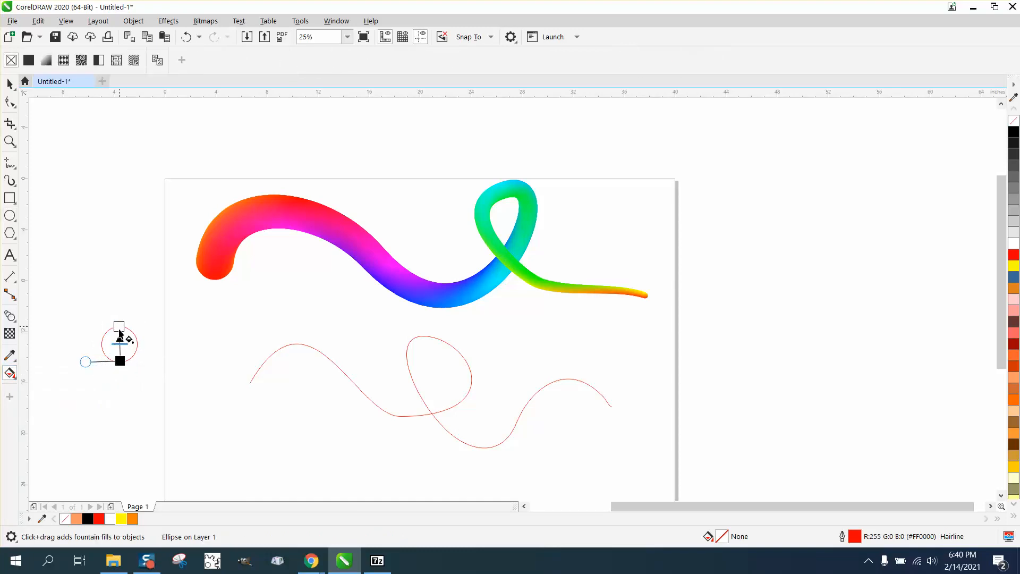
Step: Change the circle's fountain fill colors to red at the bottom node and yellow at the top node
left_click(10, 141)
left_click_drag(69, 281, 250, 413)
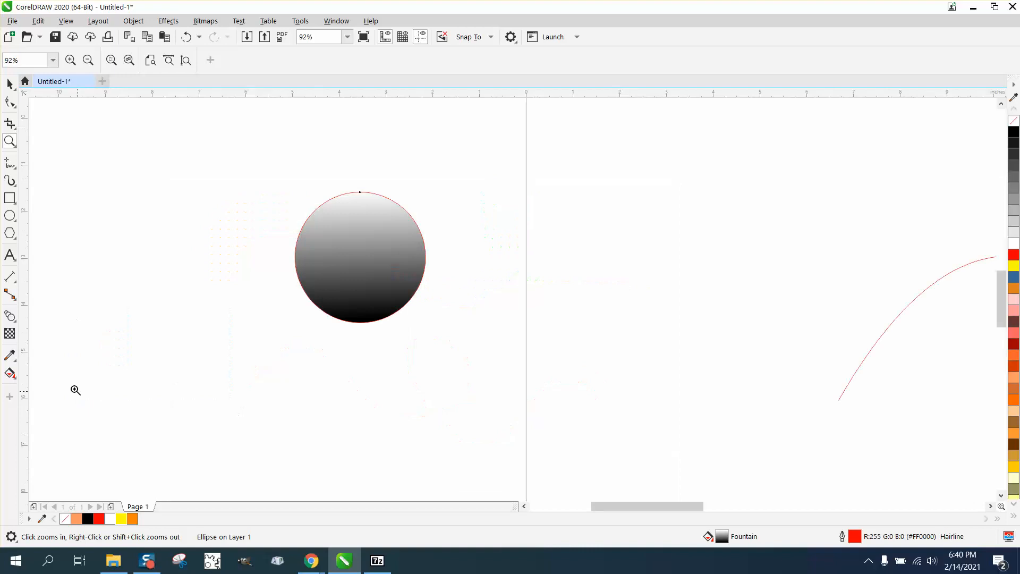
left_click(16, 374)
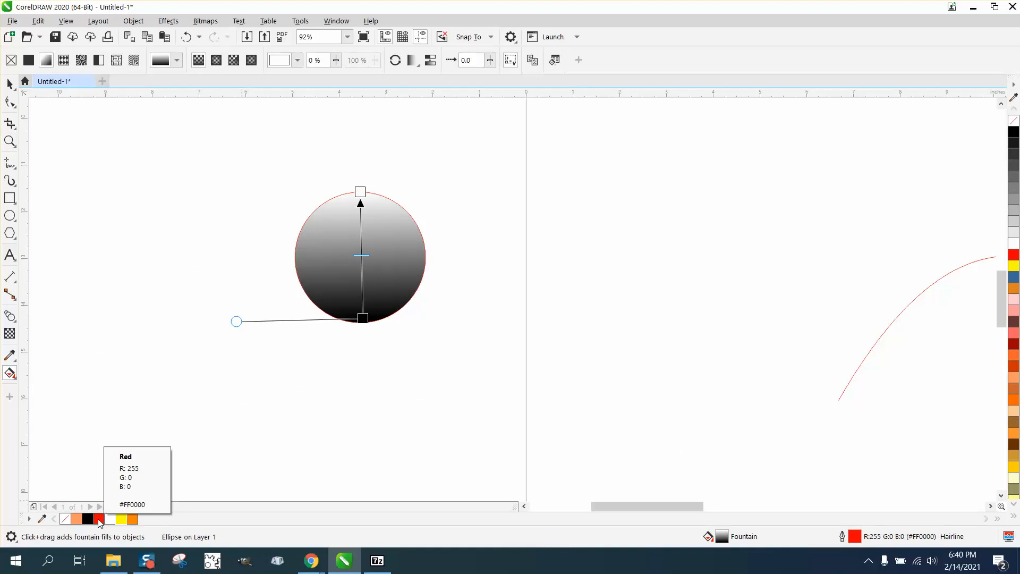
left_click_drag(99, 521, 363, 320)
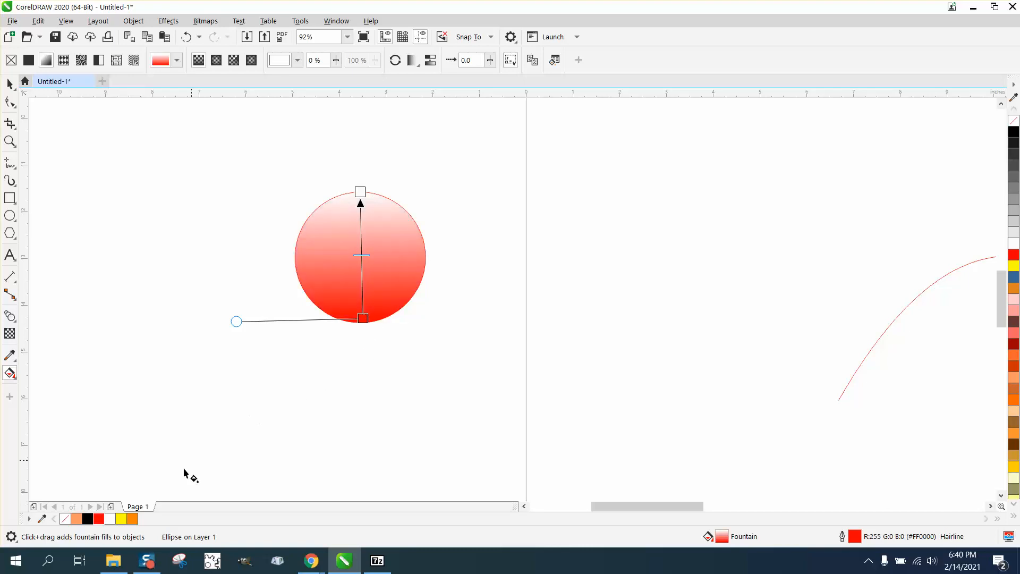
left_click_drag(122, 519, 360, 193)
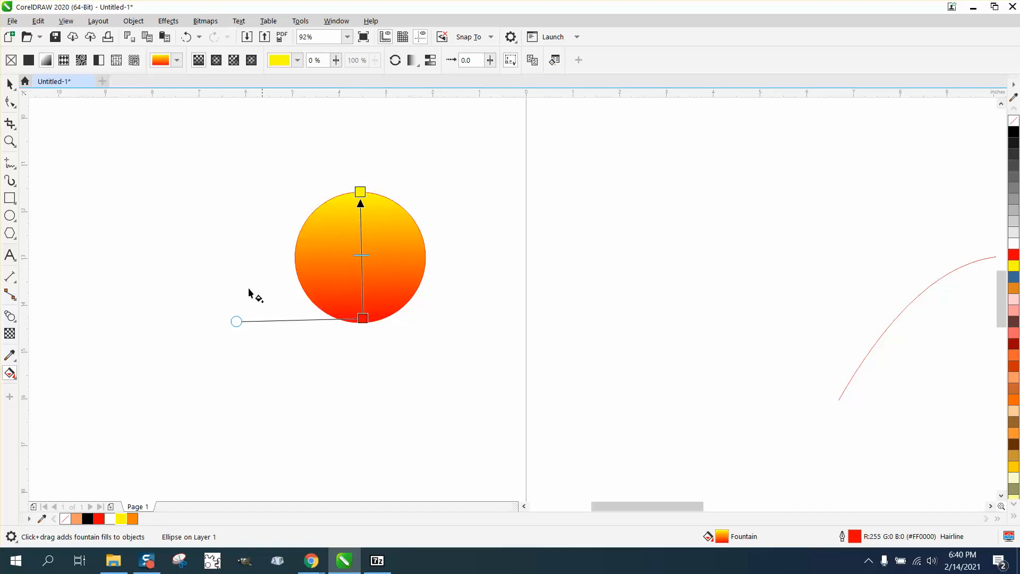
Step: Add a color node at 45% of the circle's fountain fill and set it to magenta #EA35F3
double_click(362, 262)
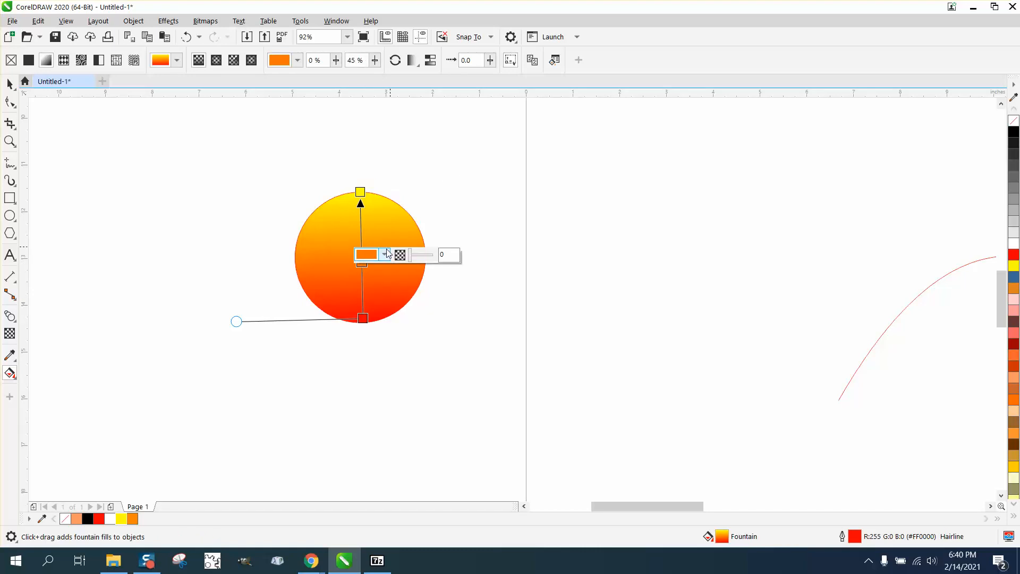
left_click(384, 254)
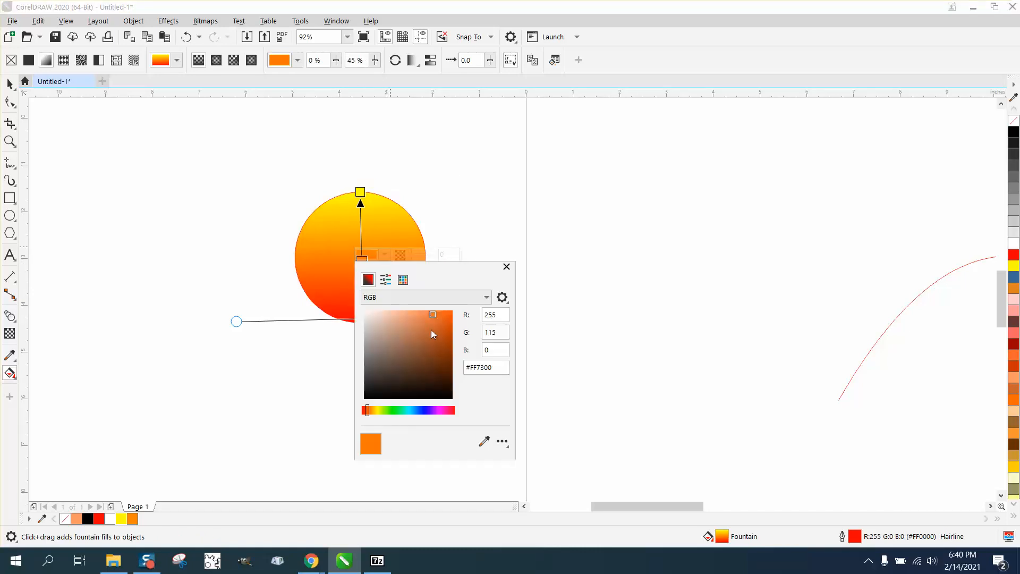
left_click(440, 410)
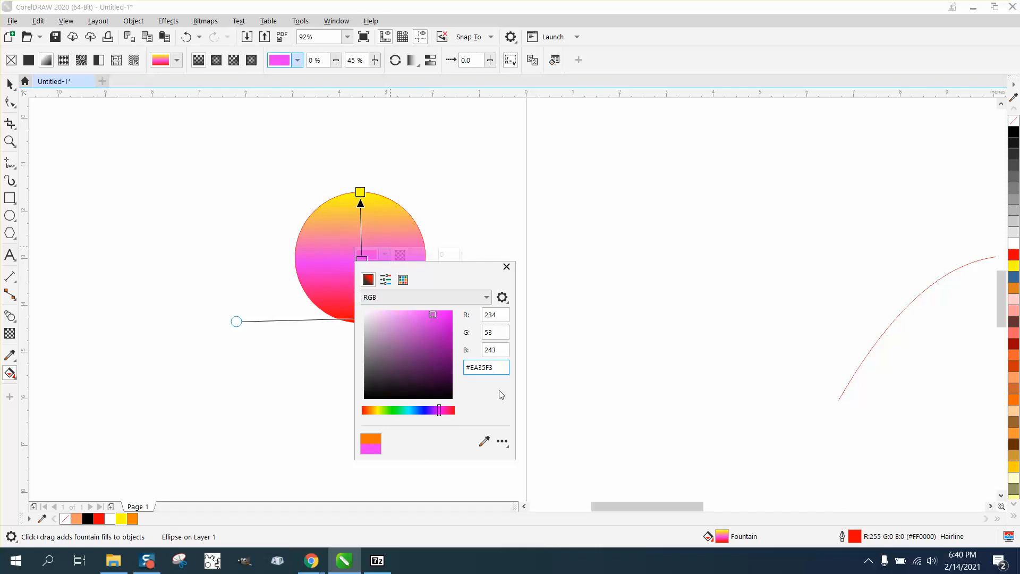
left_click(559, 404)
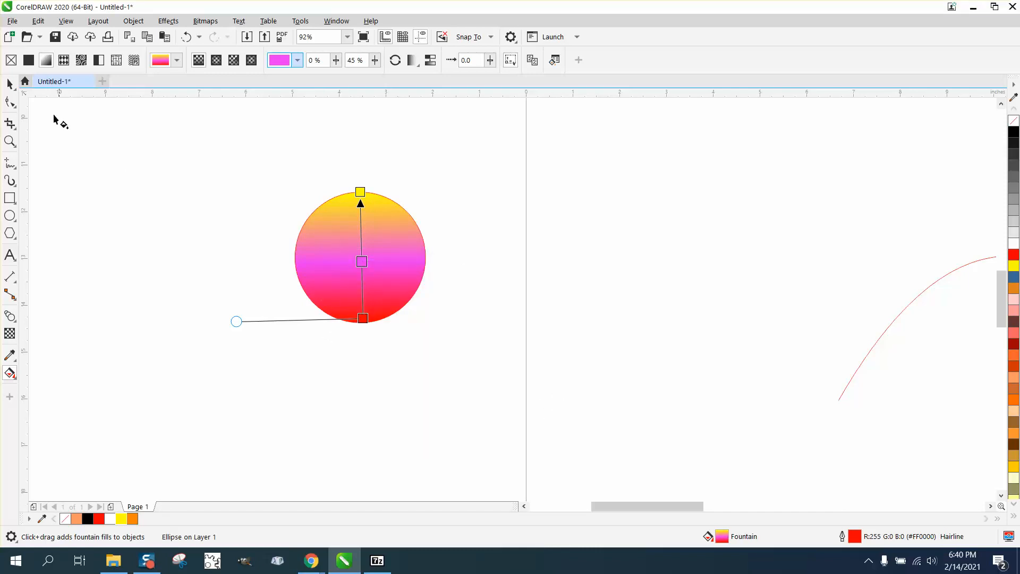
Step: Remove the outline from the gradient-filled circle
left_click(10, 84)
left_click(144, 142)
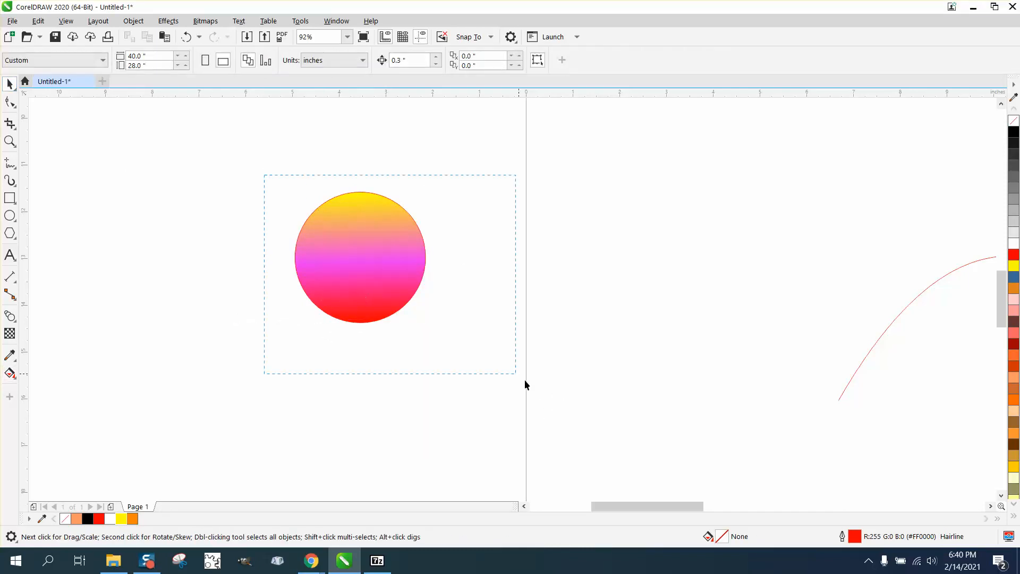
left_click_drag(524, 380, 525, 380)
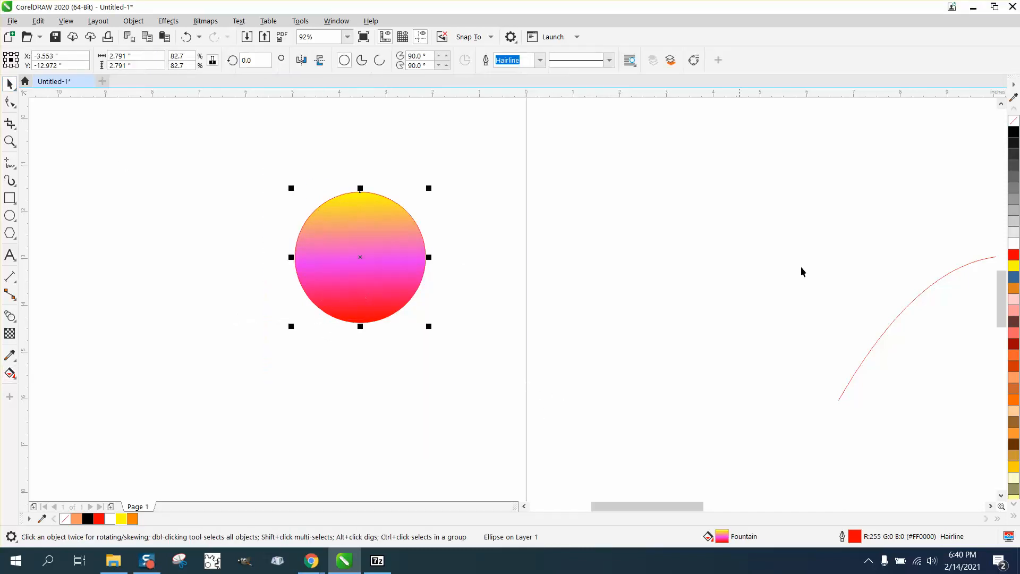
right_click(1015, 124)
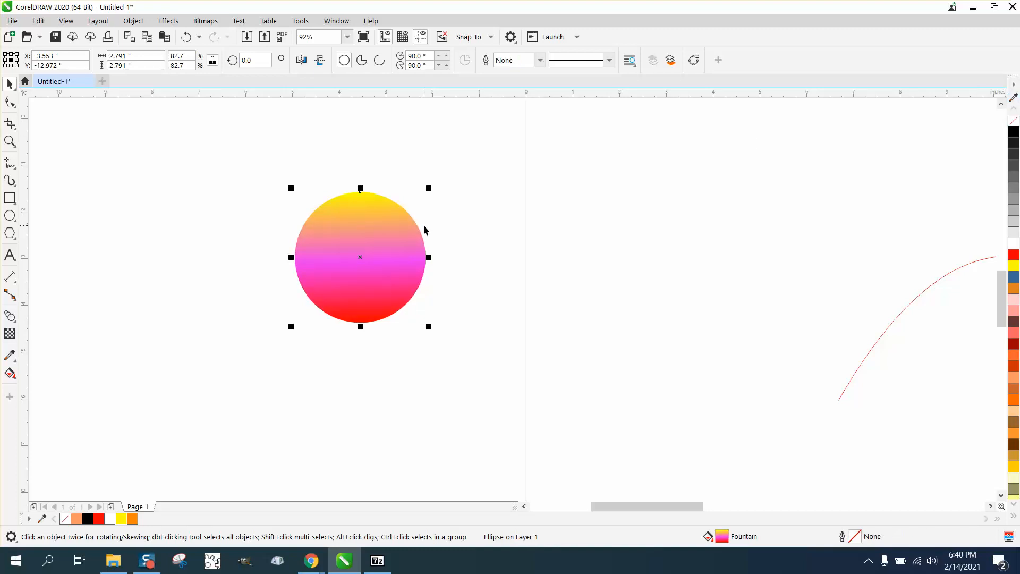
Step: Place a copy of the circle about 7 inches to its right and move both circles below the curve's left part
left_click_drag(370, 259, 688, 257)
scroll(259, 228, "down", 3)
scroll(480, 251, "down", 1)
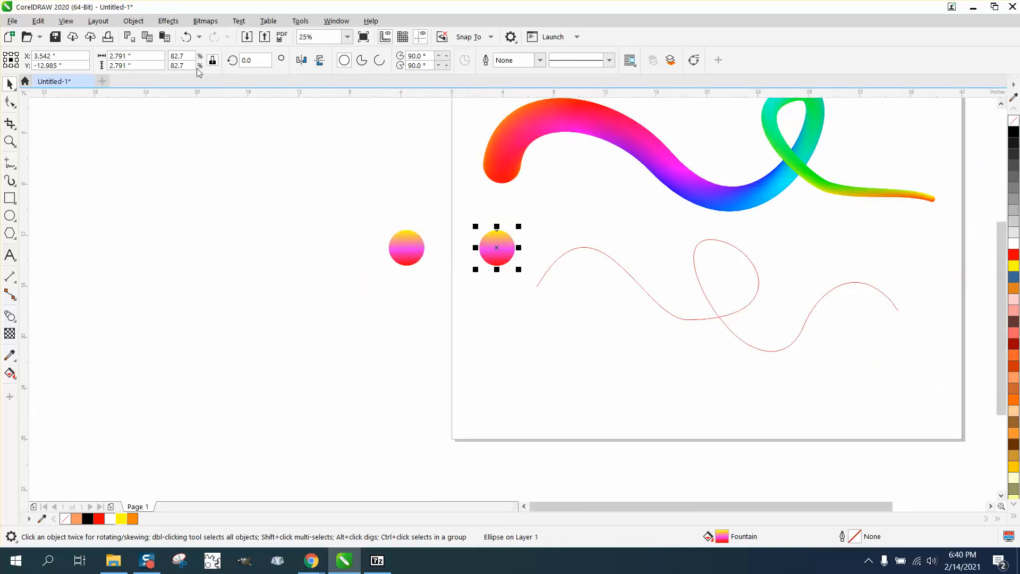
left_click_drag(360, 221, 526, 298)
left_click_drag(455, 246, 584, 348)
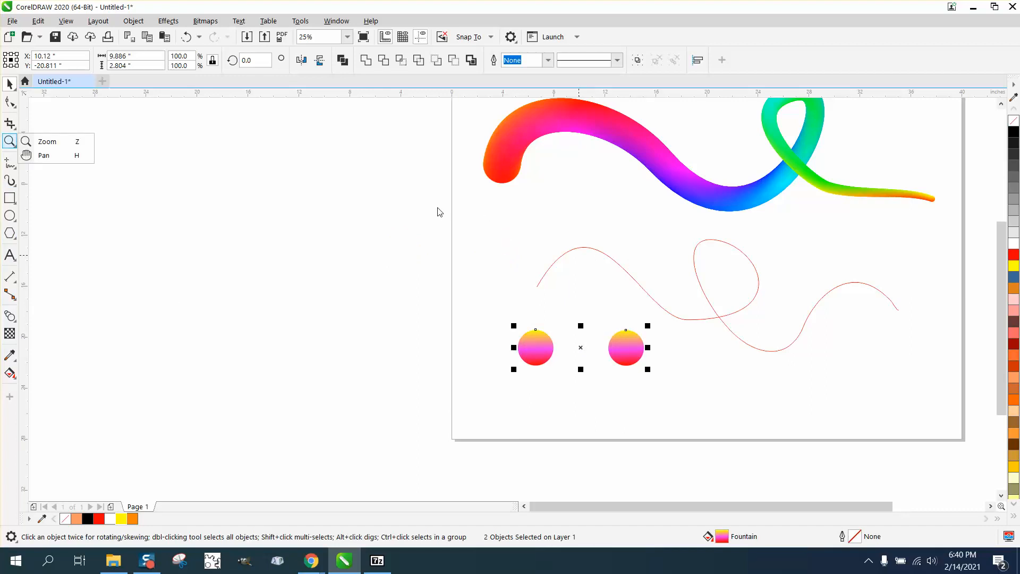
Step: Blend the left circle into the right circle and set the blend to 6 steps
left_click(75, 142)
left_click_drag(468, 210, 977, 452)
left_click(8, 84)
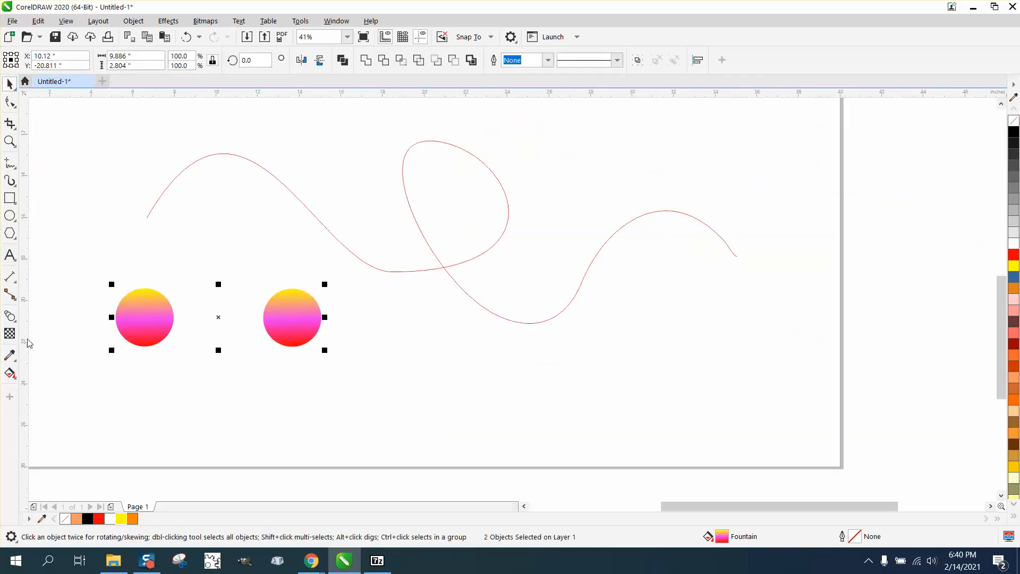
left_click(10, 315)
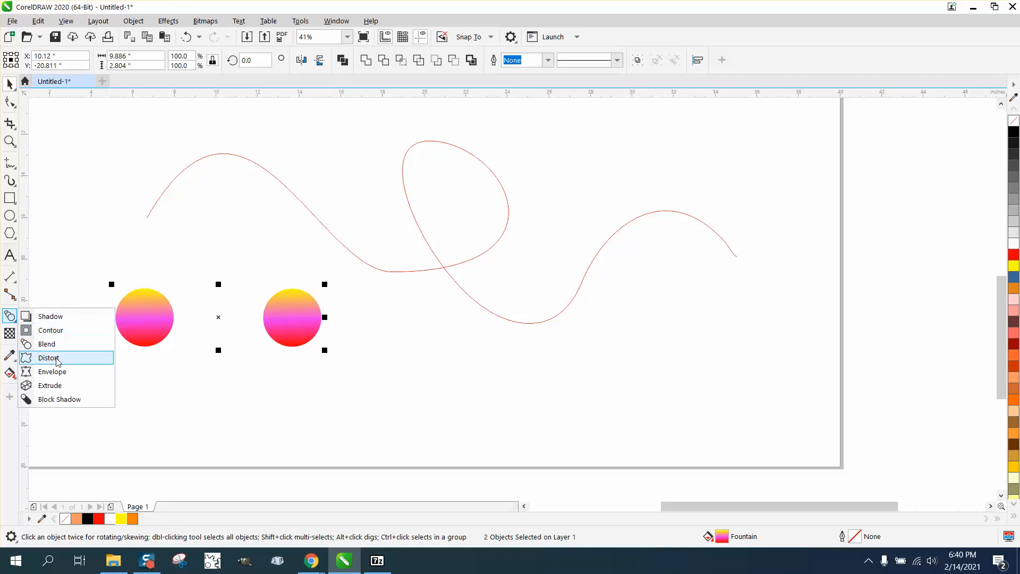
left_click(47, 344)
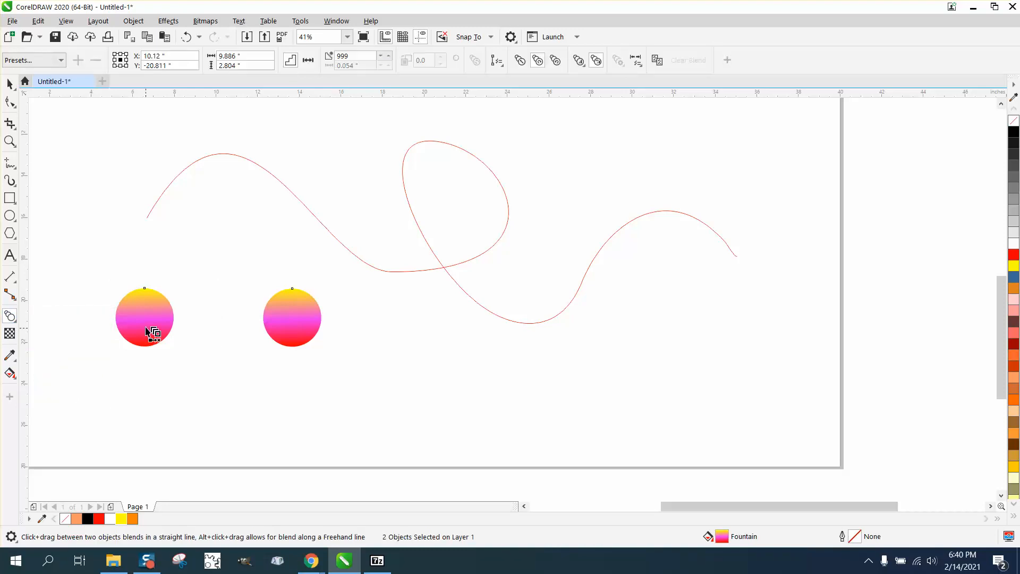
left_click_drag(150, 321, 293, 324)
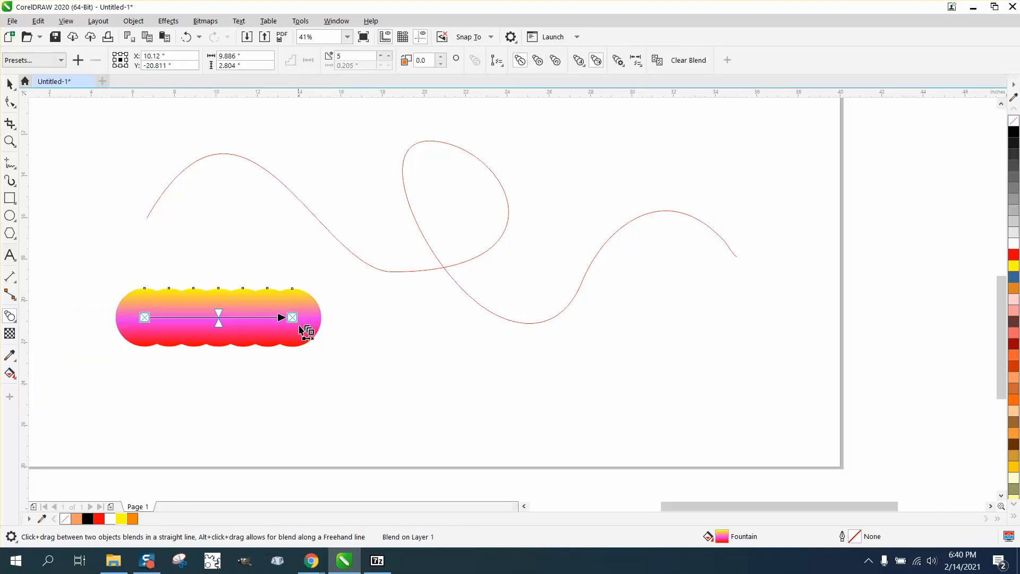
left_click(389, 55)
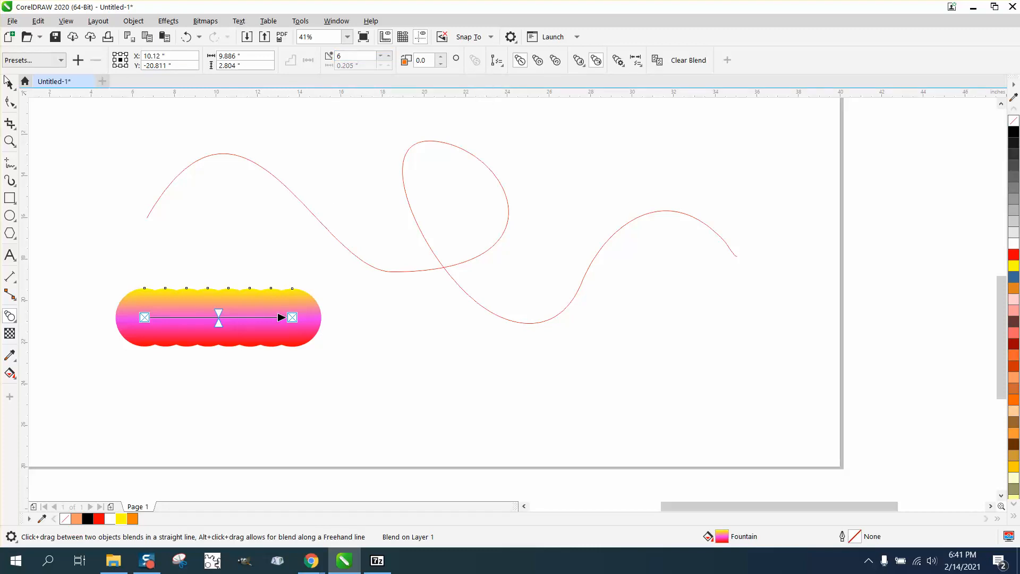
left_click(9, 82)
left_click(118, 295)
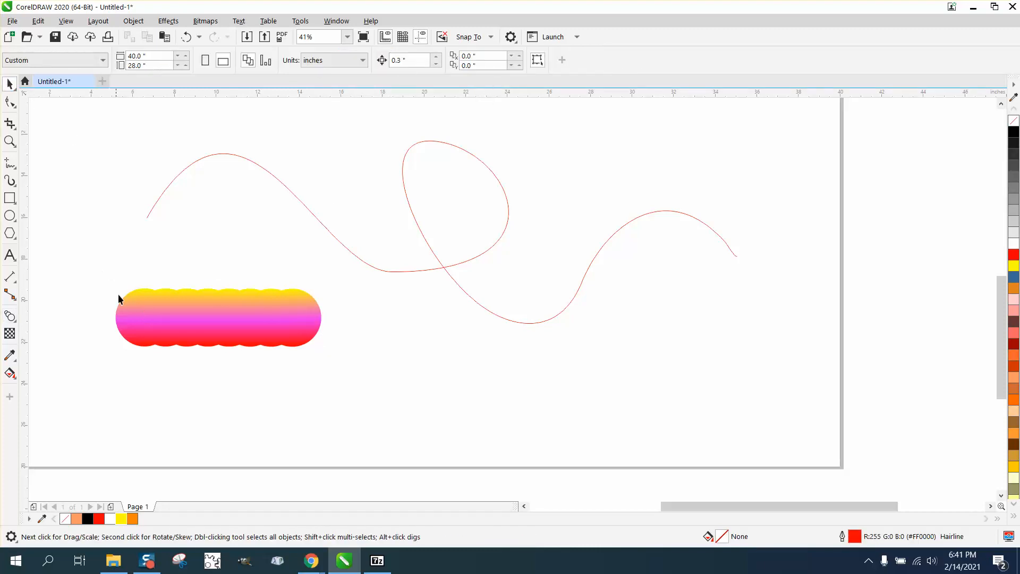
Step: Fit the circle blend to the looping curve as its new path and move the blend's end circle to the curve's right end
left_click(129, 321)
left_click_drag(349, 362, 349, 362)
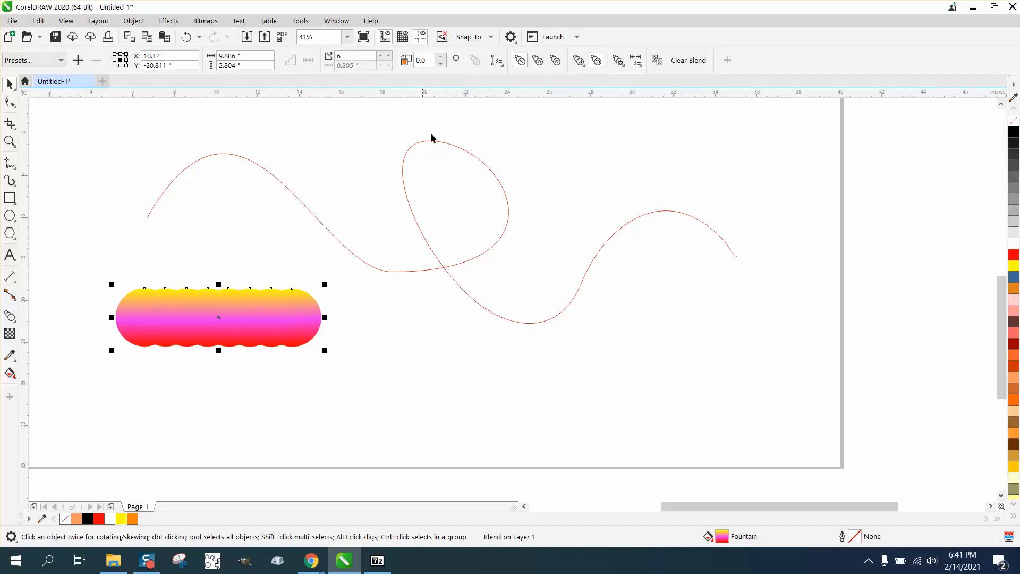
left_click(502, 68)
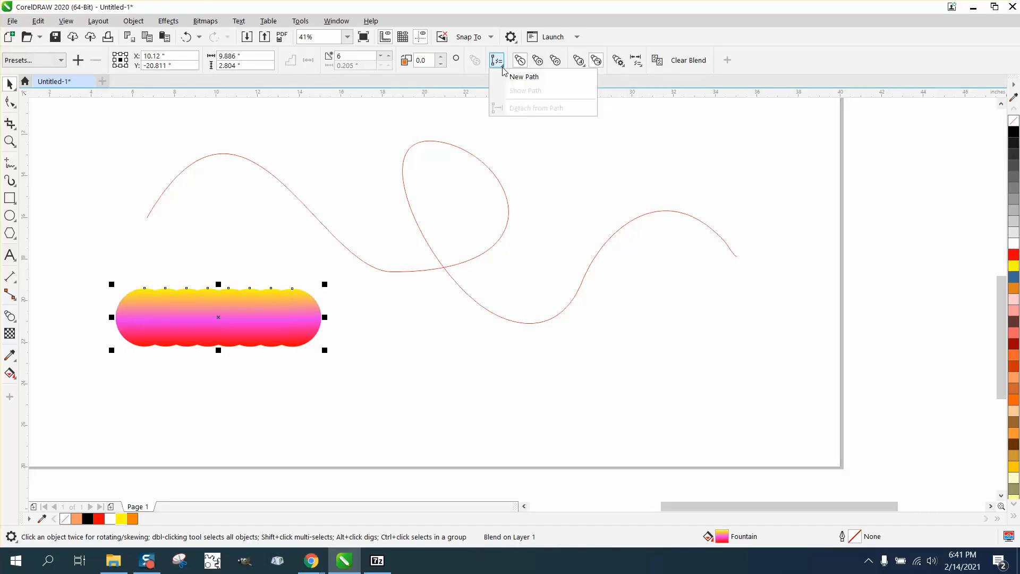
left_click(518, 75)
left_click(479, 158)
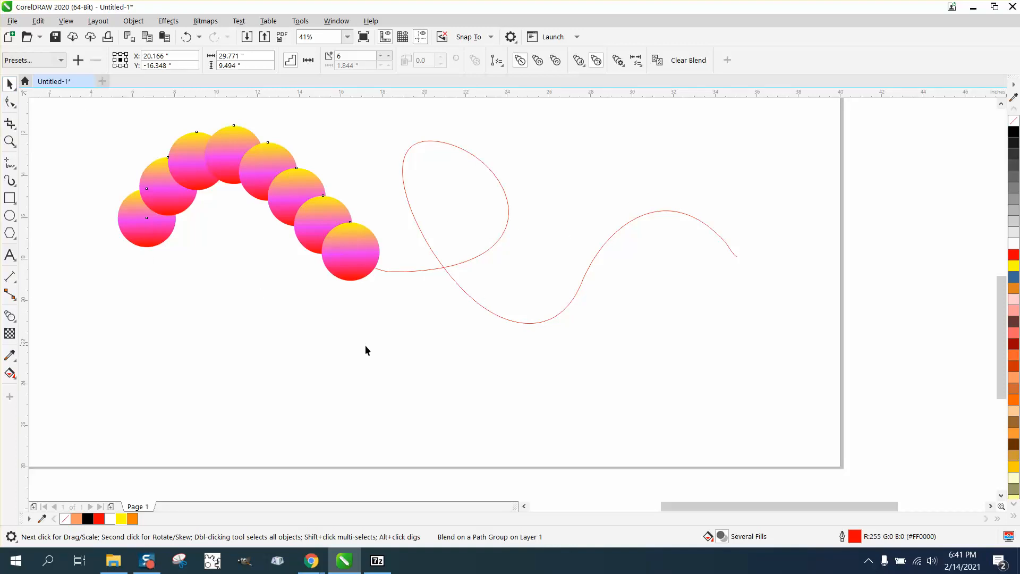
mouse_move(342, 269)
left_mouse_down()
mouse_move(433, 289)
mouse_move(716, 287)
left_mouse_up()
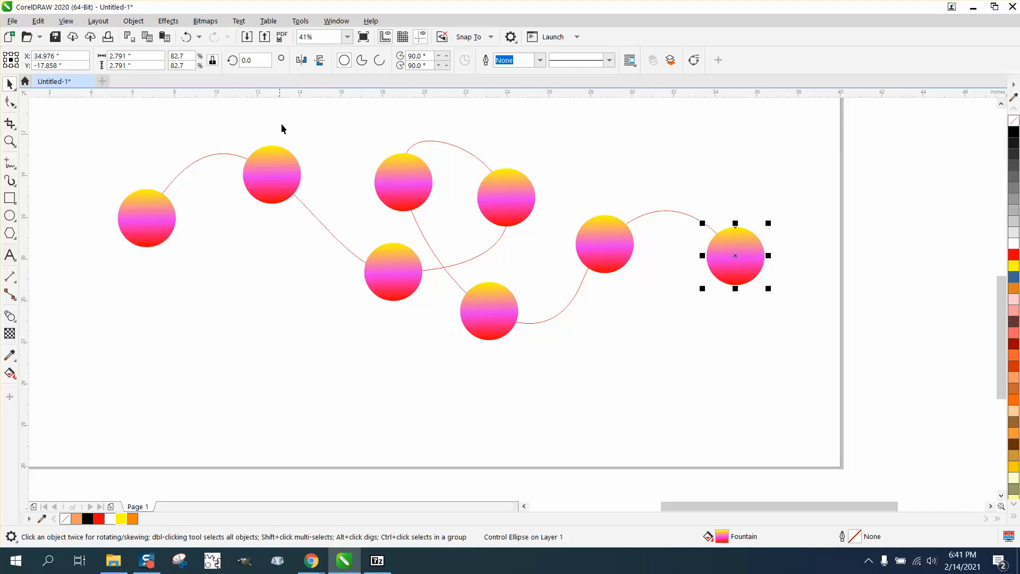
left_click(10, 315)
left_click(136, 214)
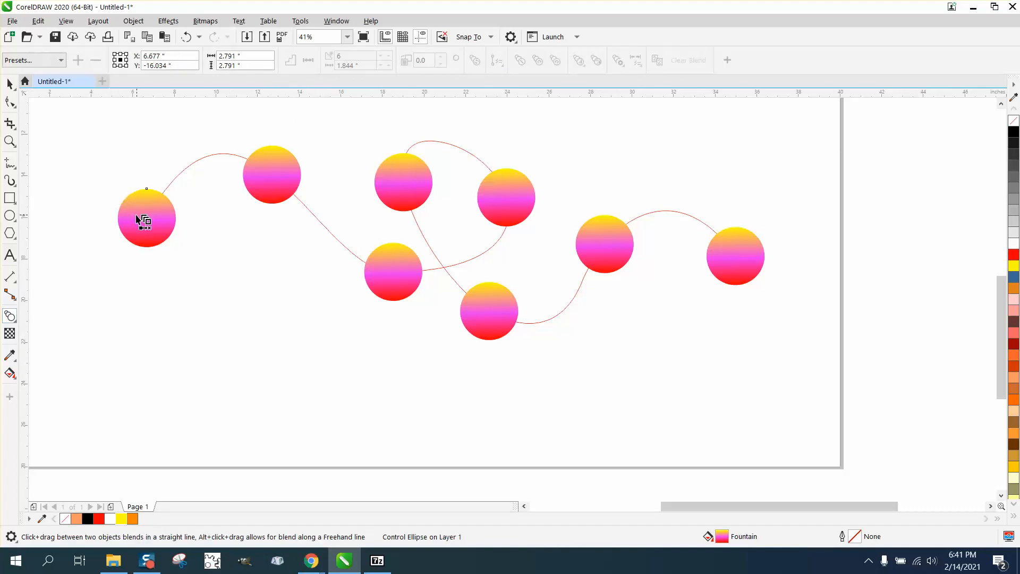
left_click(68, 119)
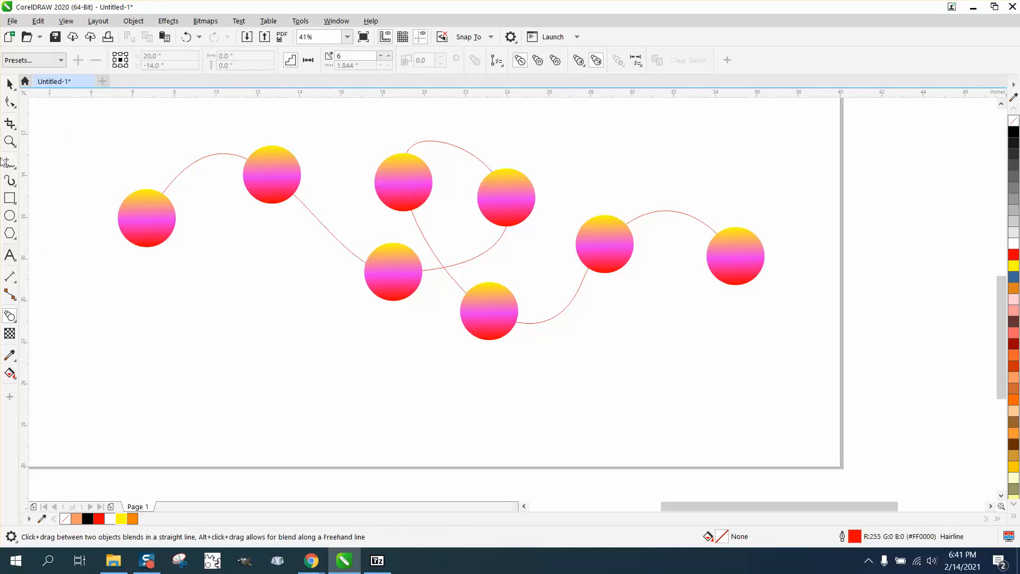
left_click(10, 84)
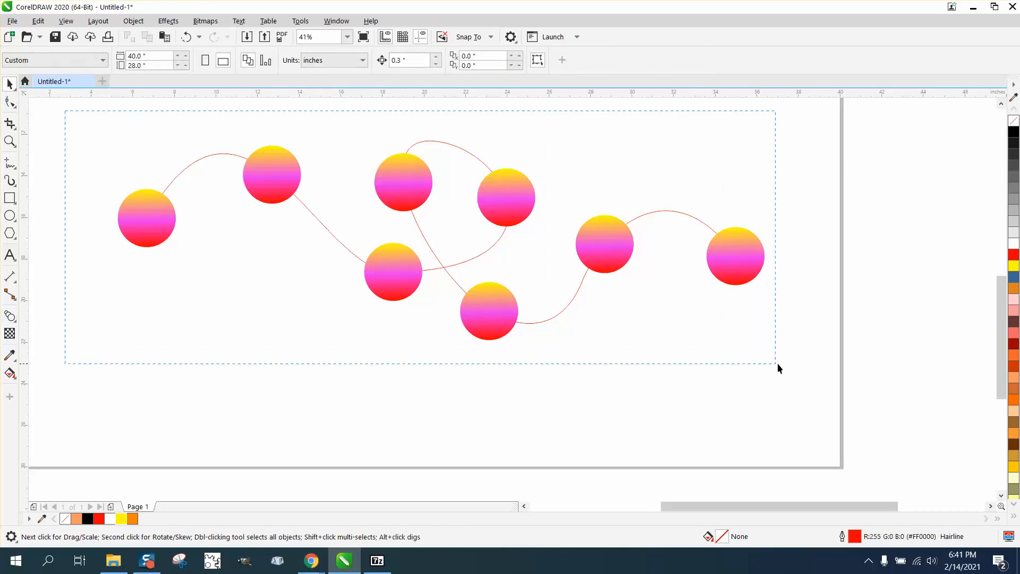
Step: Select the whole blend on the curve and set its number of blend steps to 999
left_click_drag(778, 364, 785, 366)
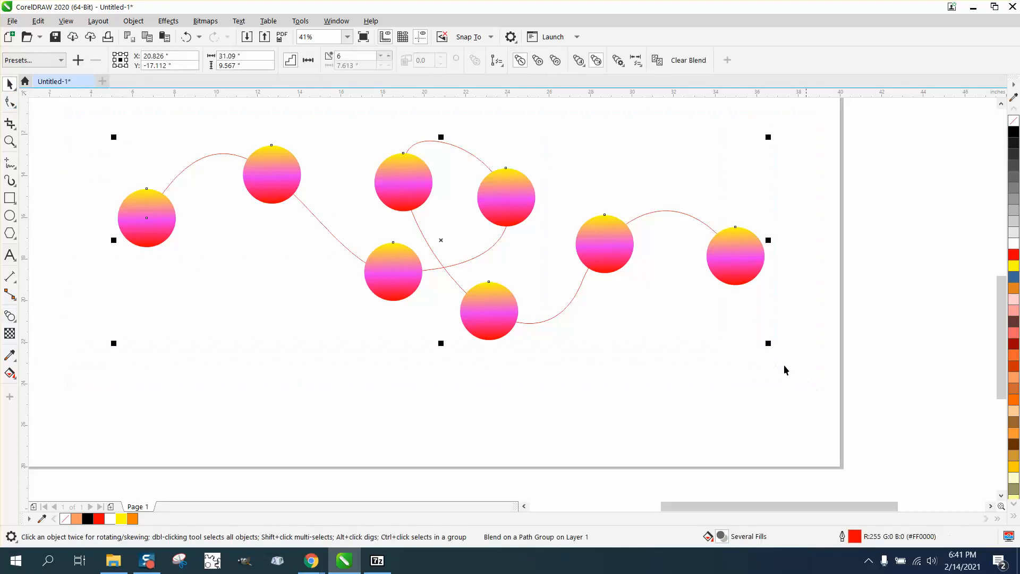
left_click(389, 56)
left_click(389, 56)
left_click(389, 56)
left_click(389, 56)
left_click(388, 56)
left_click(389, 55)
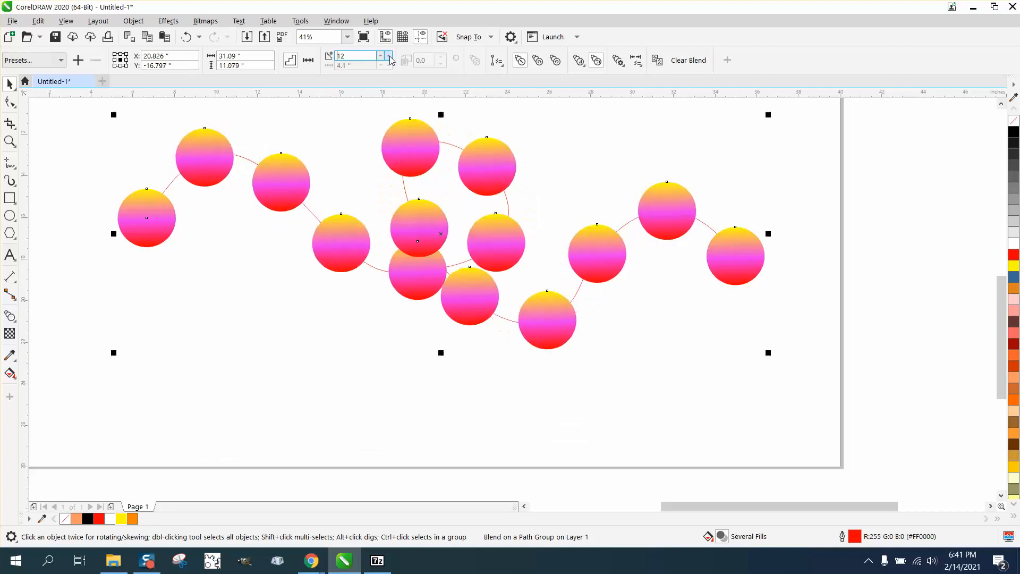
left_click(389, 56)
left_click(389, 56)
left_click(389, 56)
left_click(389, 56)
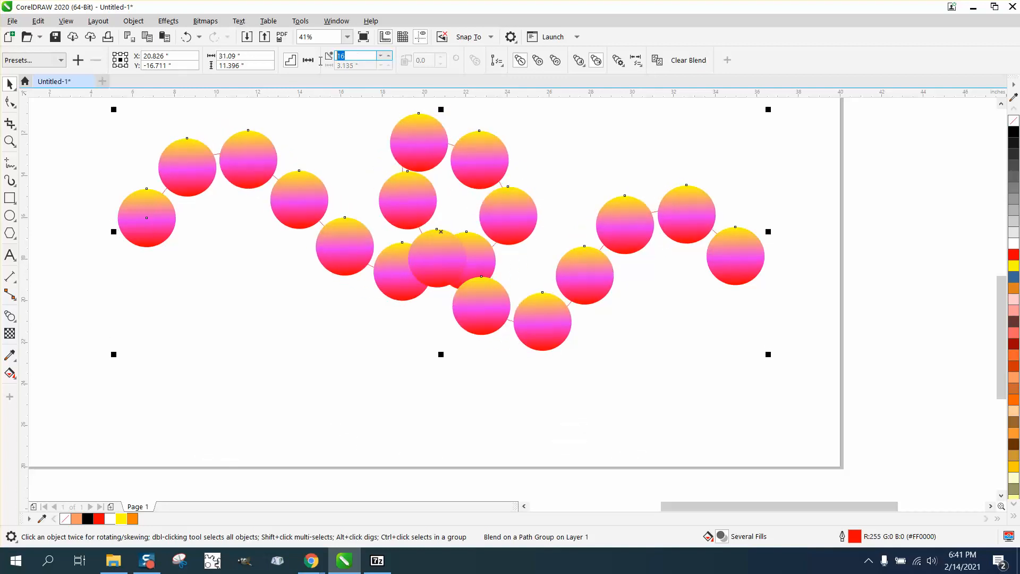
type("999")
key("Return")
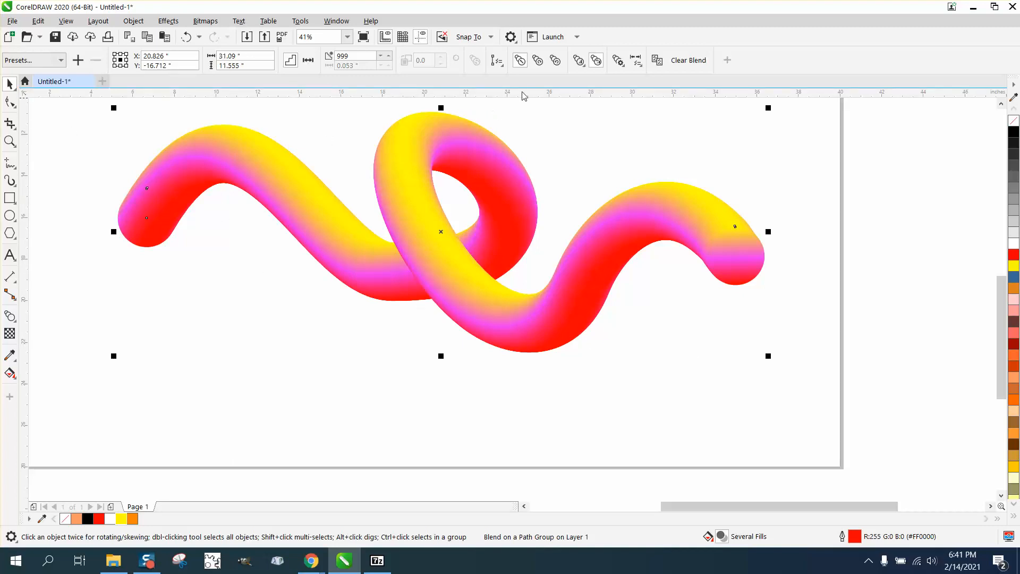
Step: Try clockwise and direct color progression on the blend, and settle on the counterclockwise blend
left_click(538, 60)
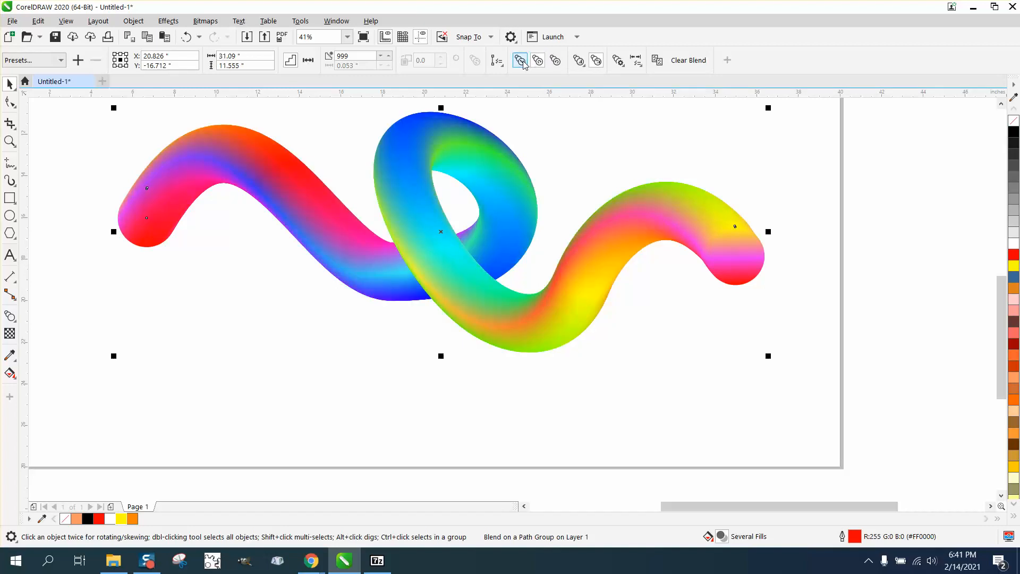
left_click(520, 61)
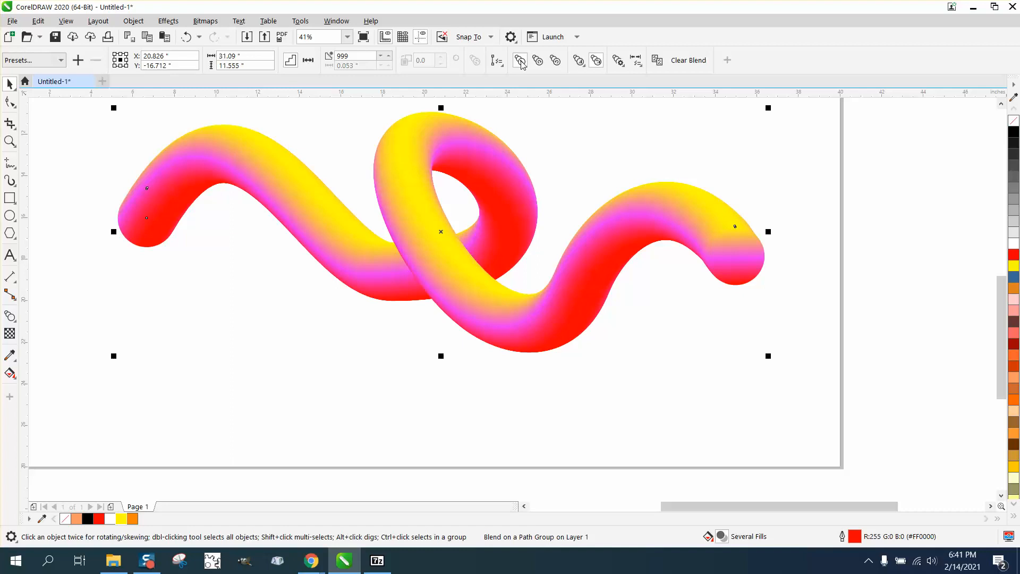
left_click(538, 60)
left_click(554, 61)
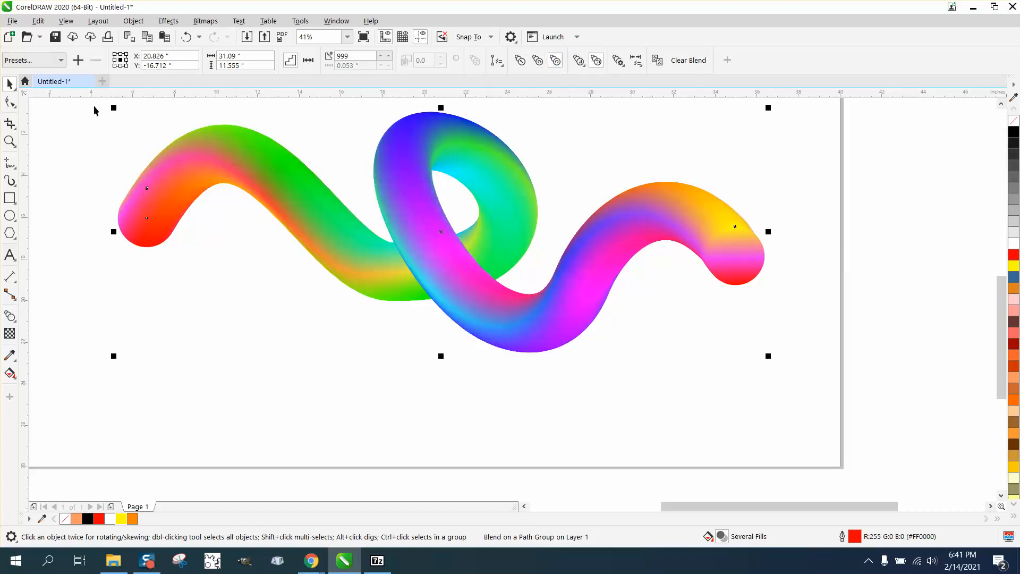
Step: Shrink the control circle at the ribbon's right end to about 0.73 inches about its center so the ribbon tapers
left_click(733, 274)
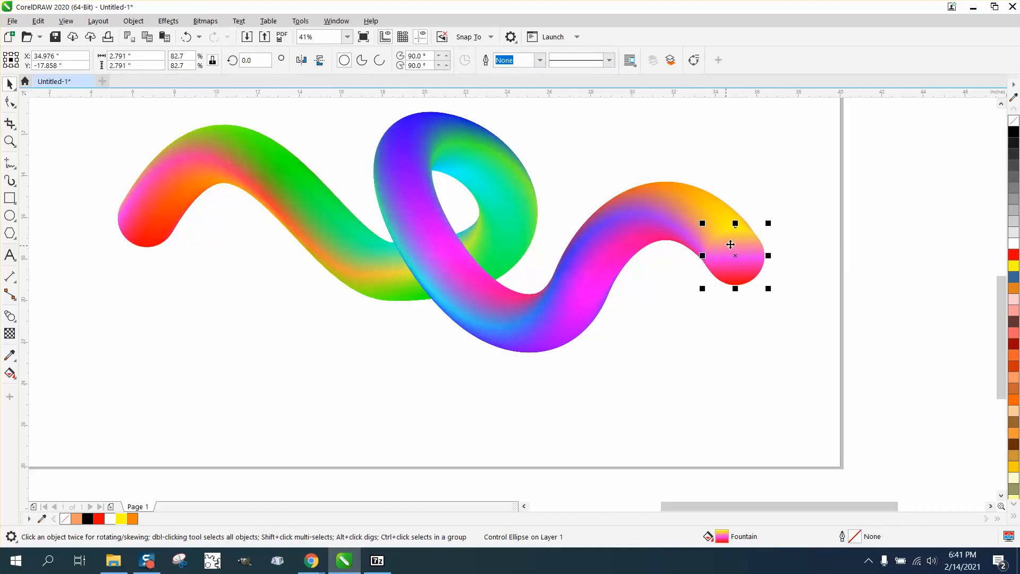
left_click_drag(769, 224, 747, 246)
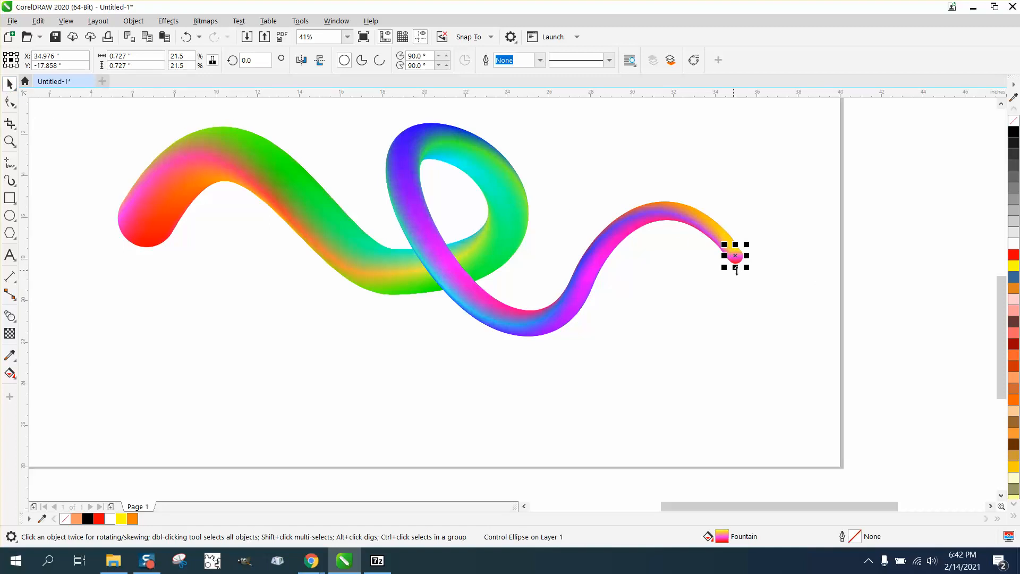
left_click(720, 288)
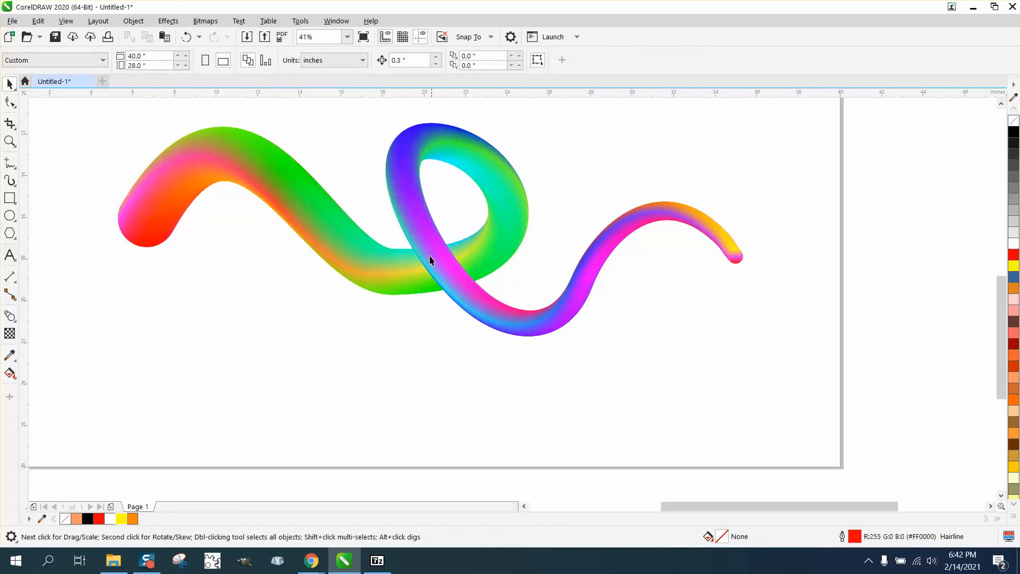
Step: Move the lower ribbon slightly left so its center lies at about X 17.9, Y -16.3 inches, beneath the upper ribbon
left_click(9, 141)
left_click_drag(334, 185, 596, 348)
scroll(459, 252, "down", 2)
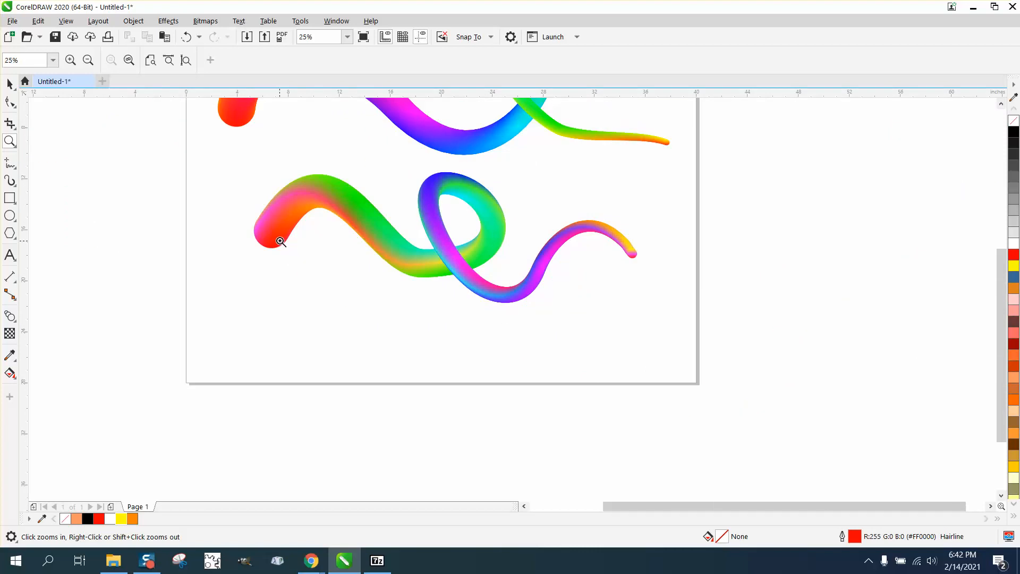
scroll(358, 250, "down", 1)
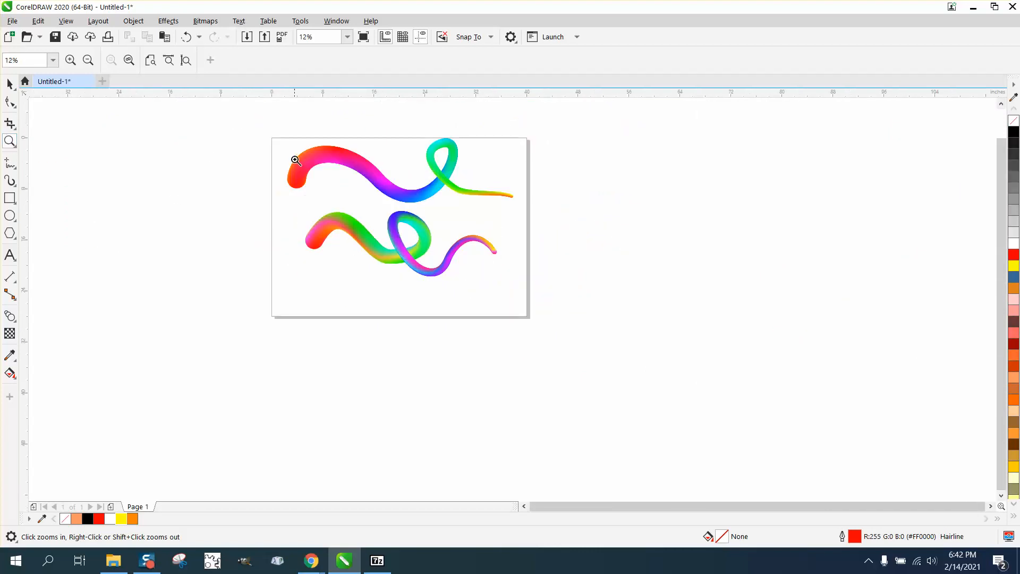
left_click_drag(280, 139, 518, 287)
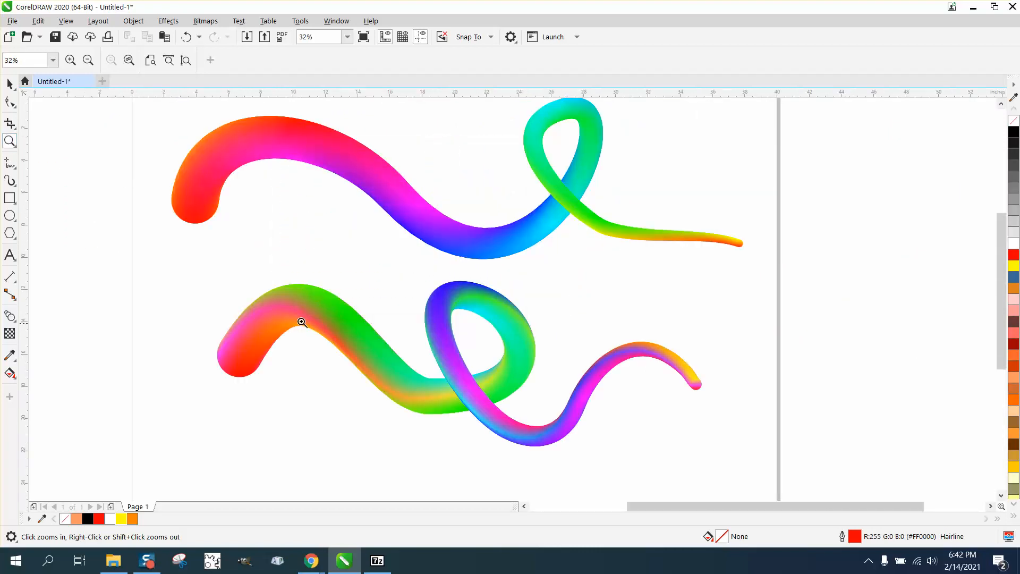
left_click(8, 85)
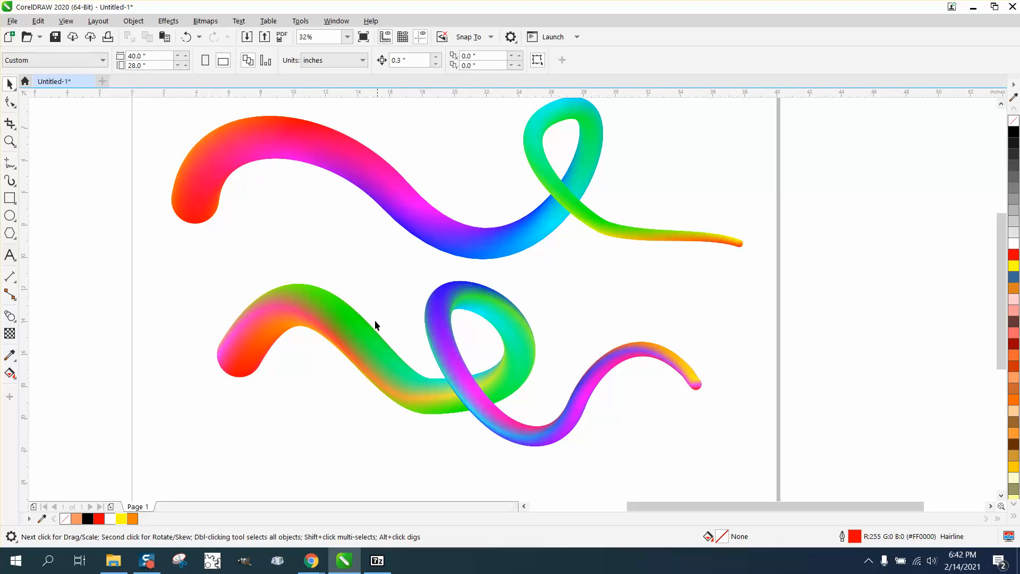
left_click_drag(363, 332, 325, 327)
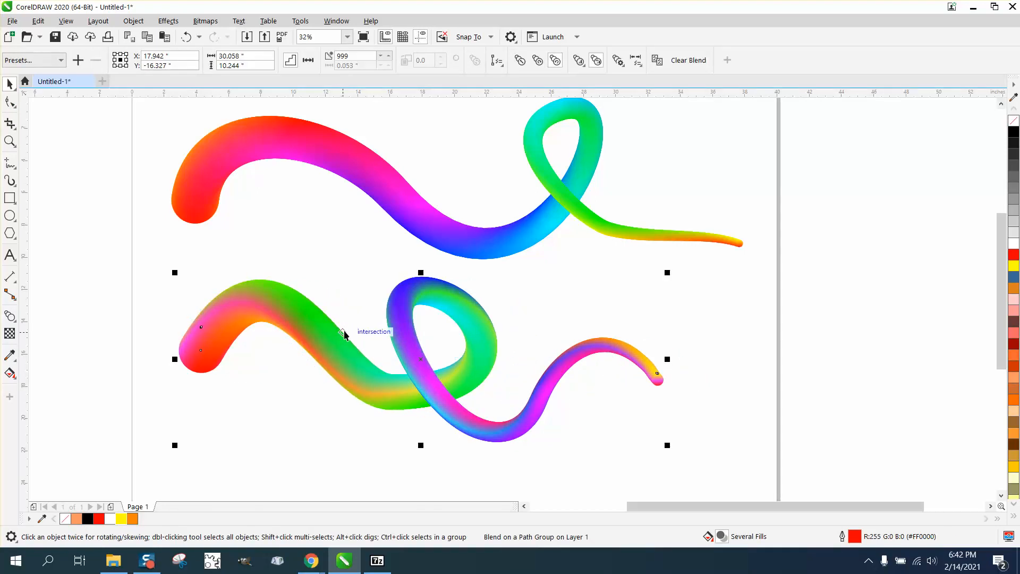
right_click(1017, 125)
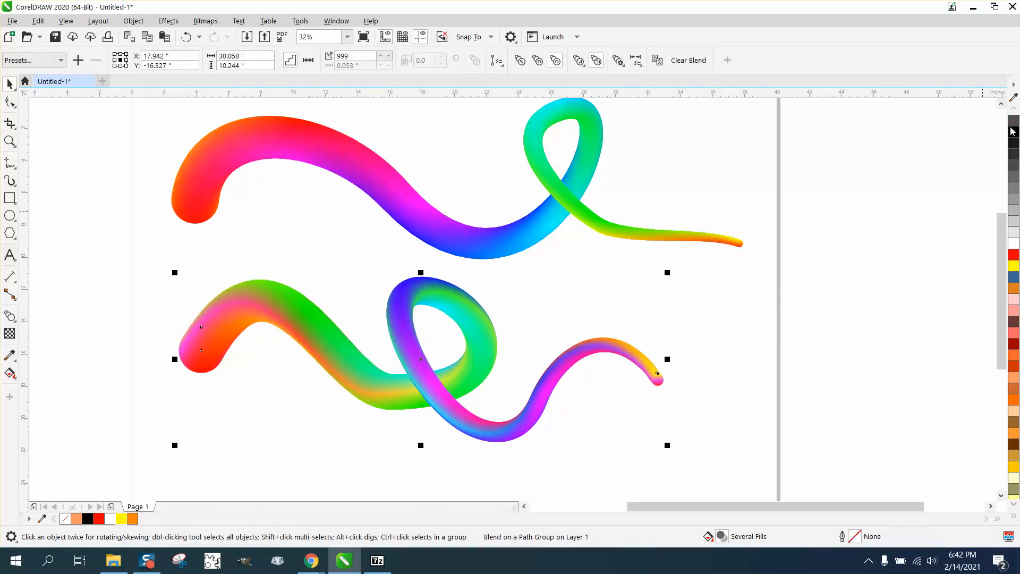